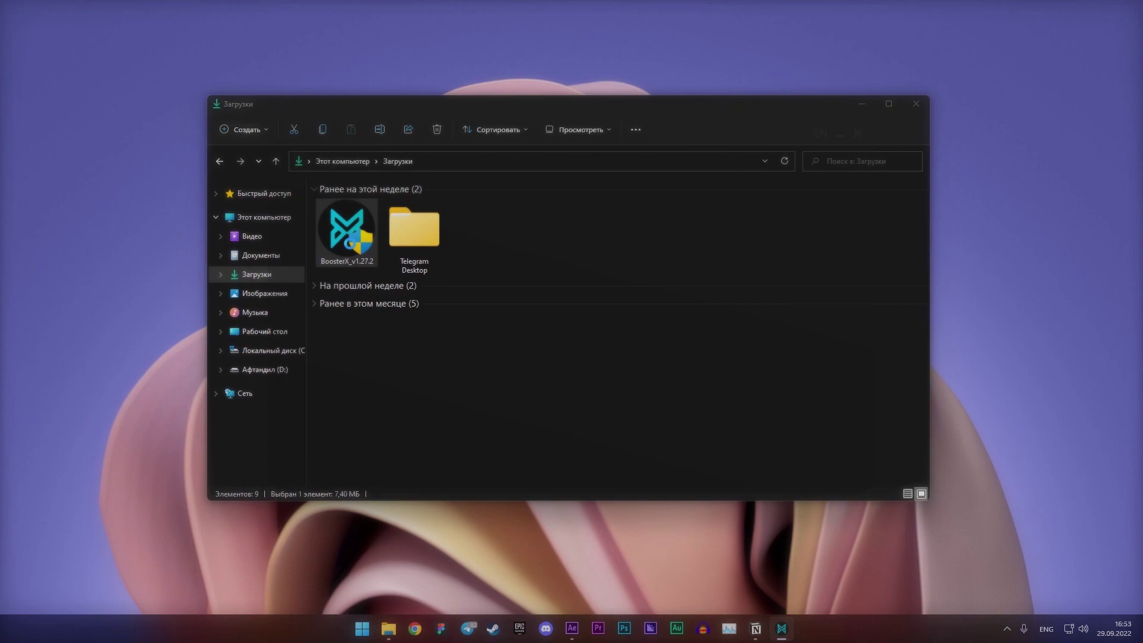
Launch BoosterX_v1.27.2 from the downloads folder and switch its interface language to Russian
{"action": "double_click", "coordinate": [350, 244]}
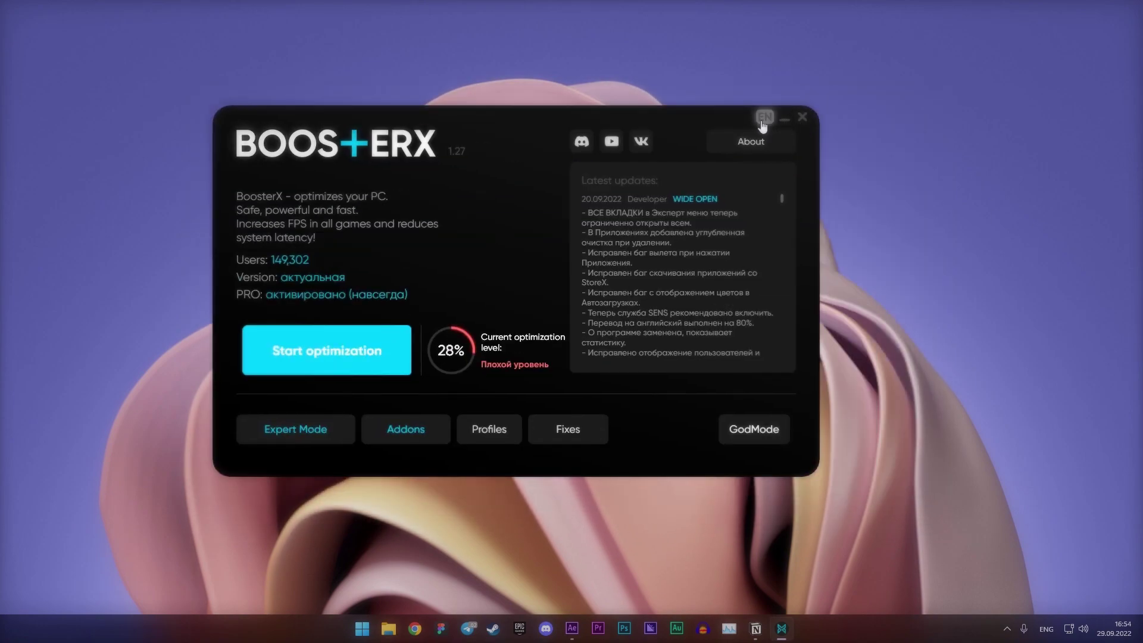
{"action": "left_click", "coordinate": [763, 122]}
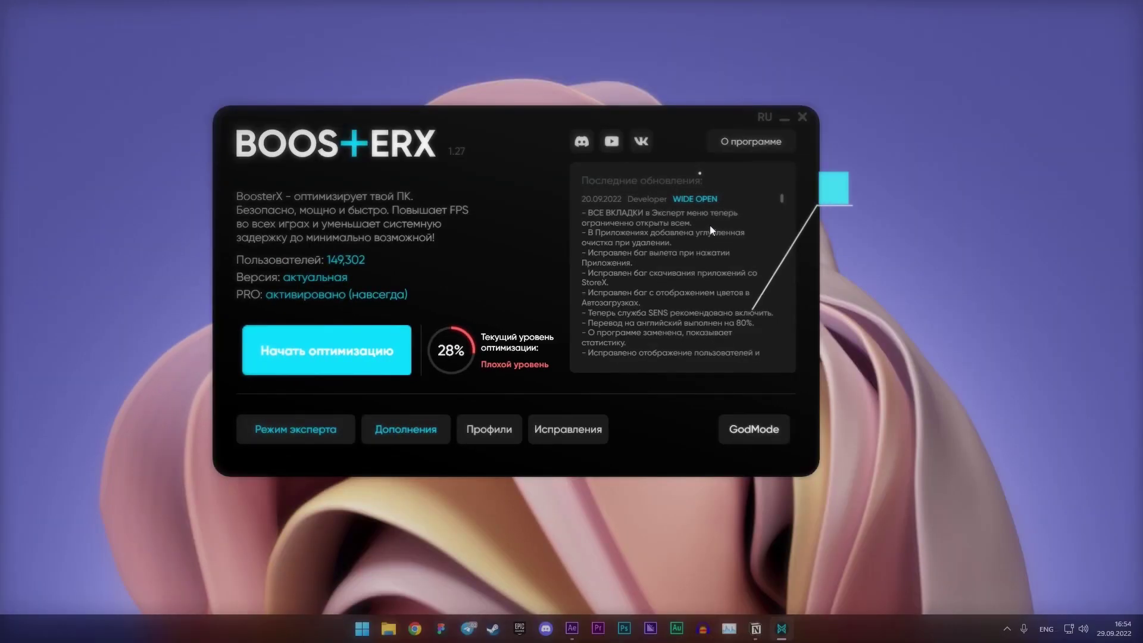
Read through the list of latest program updates on the start screen
{"action": "scroll", "coordinate": [747, 199], "scroll_direction": "down", "scroll_amount": 5}
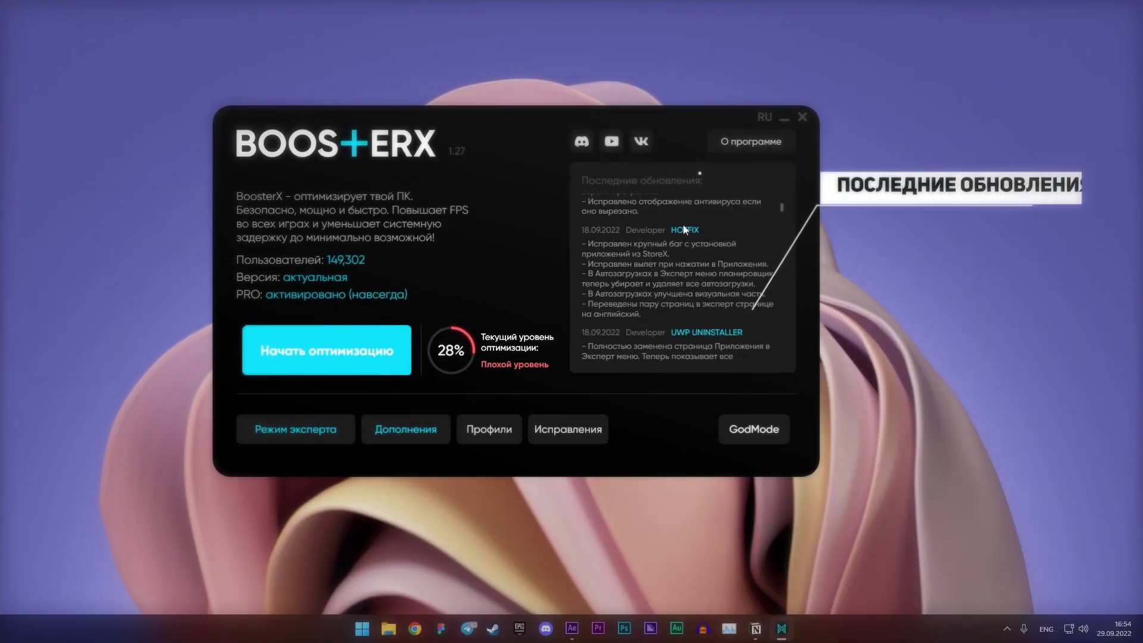
{"action": "scroll", "coordinate": [683, 226], "scroll_direction": "down", "scroll_amount": 6}
{"action": "scroll", "coordinate": [684, 225], "scroll_direction": "down", "scroll_amount": 8}
{"action": "scroll", "coordinate": [683, 226], "scroll_direction": "up", "scroll_amount": 15}
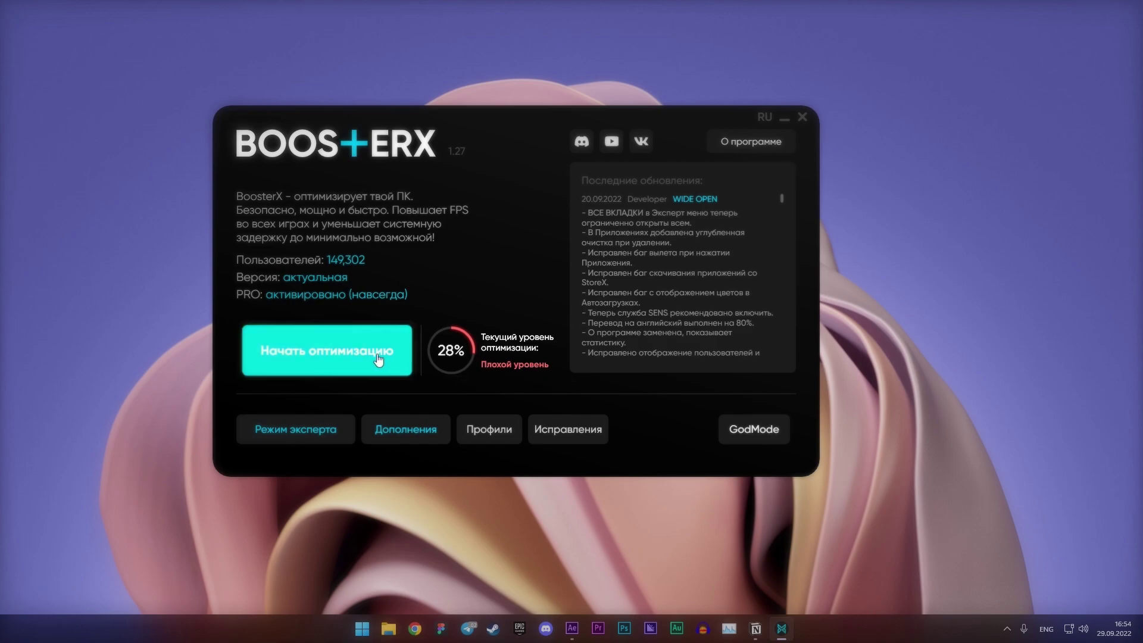
Start the optimization and look through the Опросник survey and the Быстрые методы presets
{"action": "left_click", "coordinate": [331, 350]}
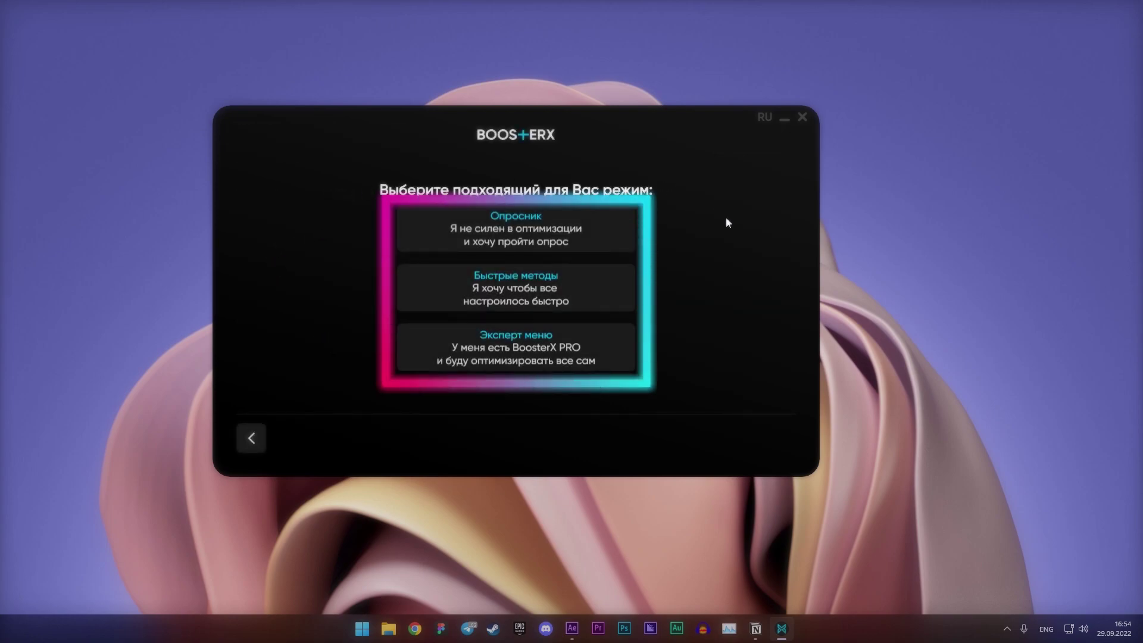
{"action": "left_click", "coordinate": [581, 245]}
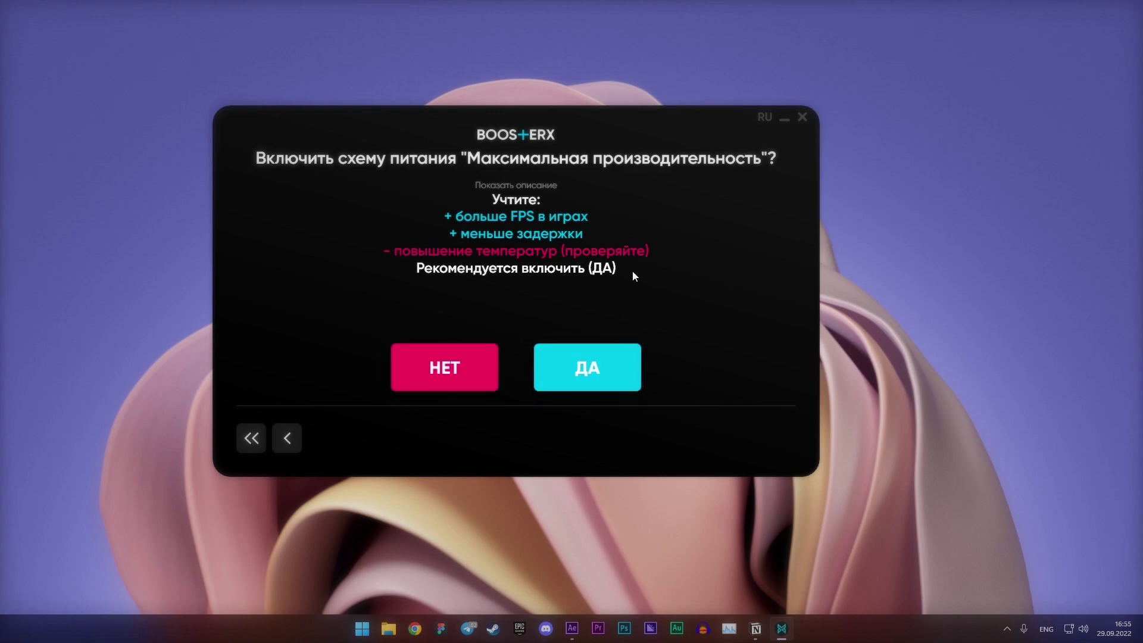
{"action": "left_click", "coordinate": [587, 367]}
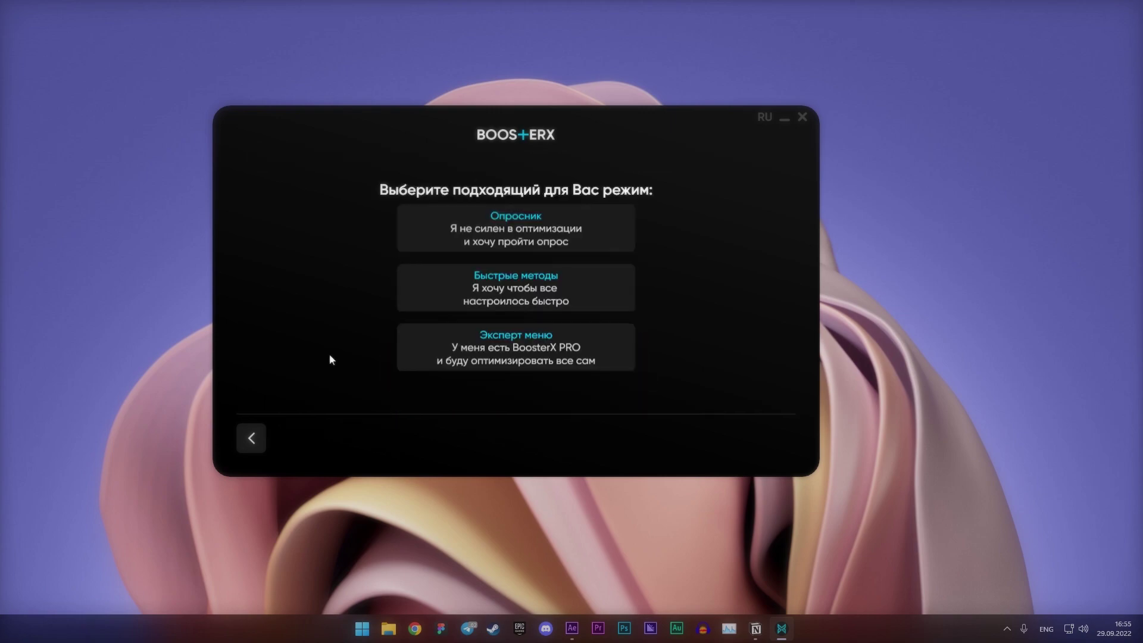
{"action": "left_click", "coordinate": [521, 296]}
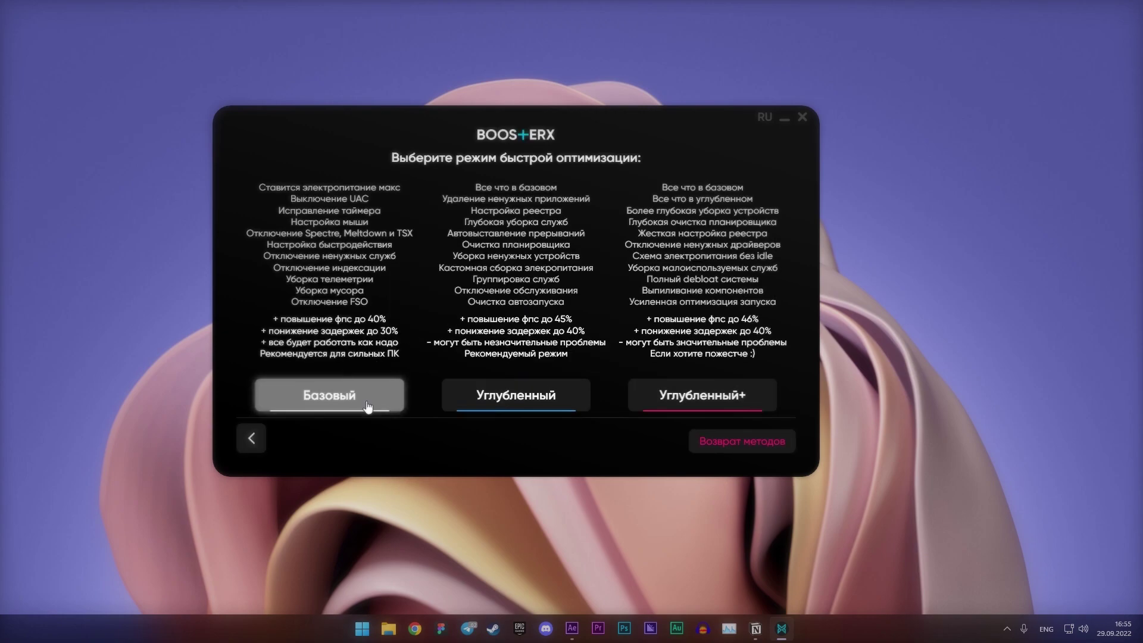
{"action": "left_click", "coordinate": [727, 401]}
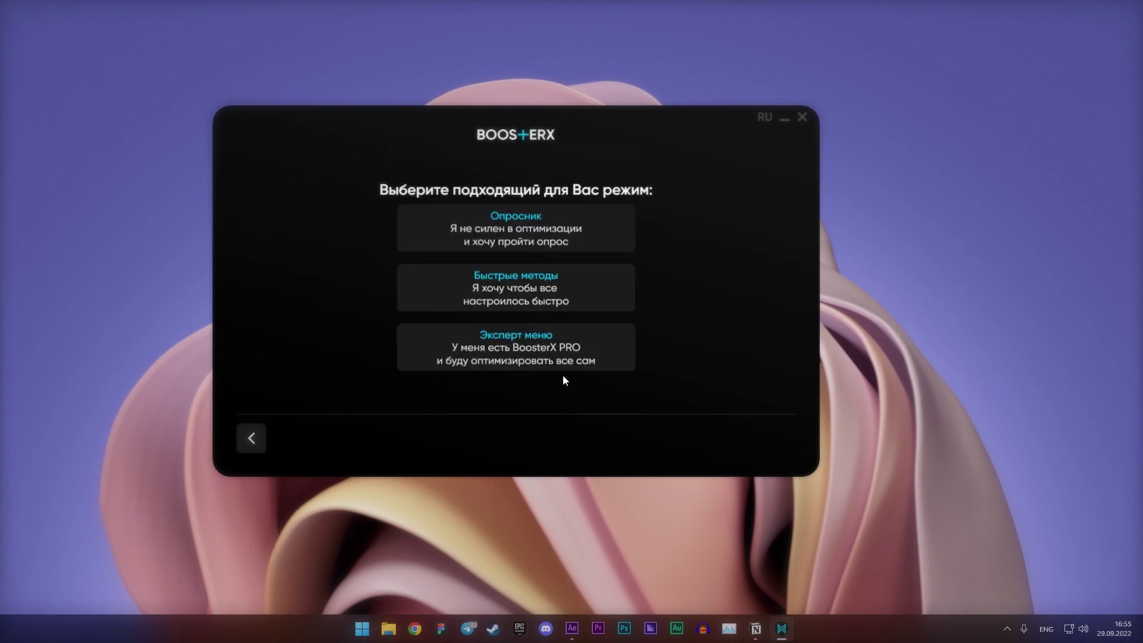
Enter the expert menu and load the Оптимальное preset for the basic Windows parameters
{"action": "left_click", "coordinate": [562, 368]}
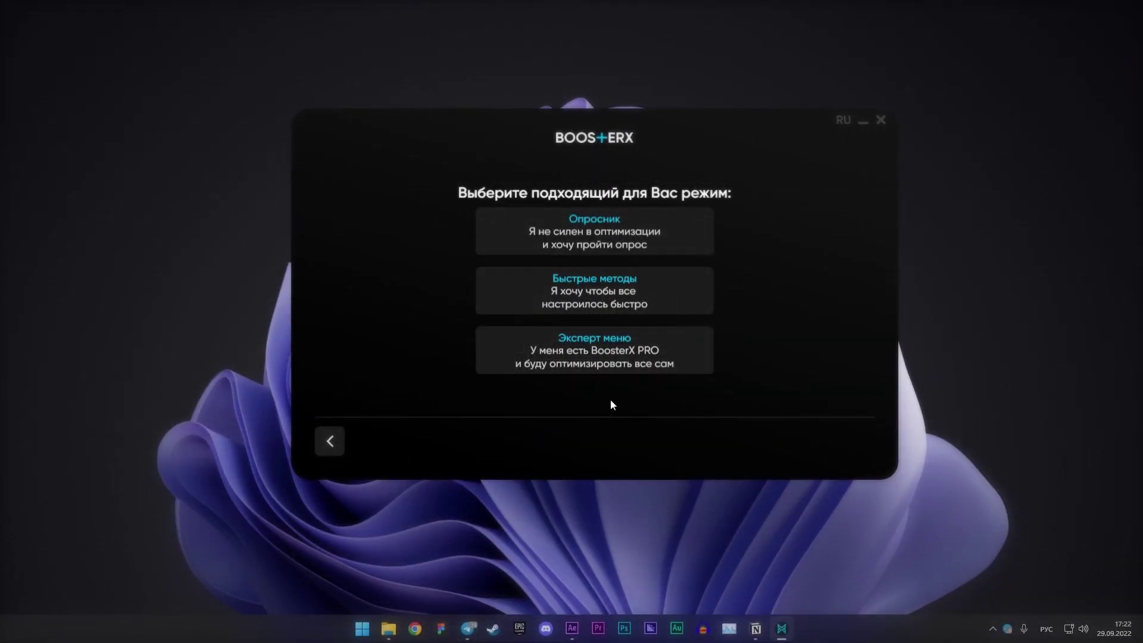
{"action": "left_click", "coordinate": [617, 361]}
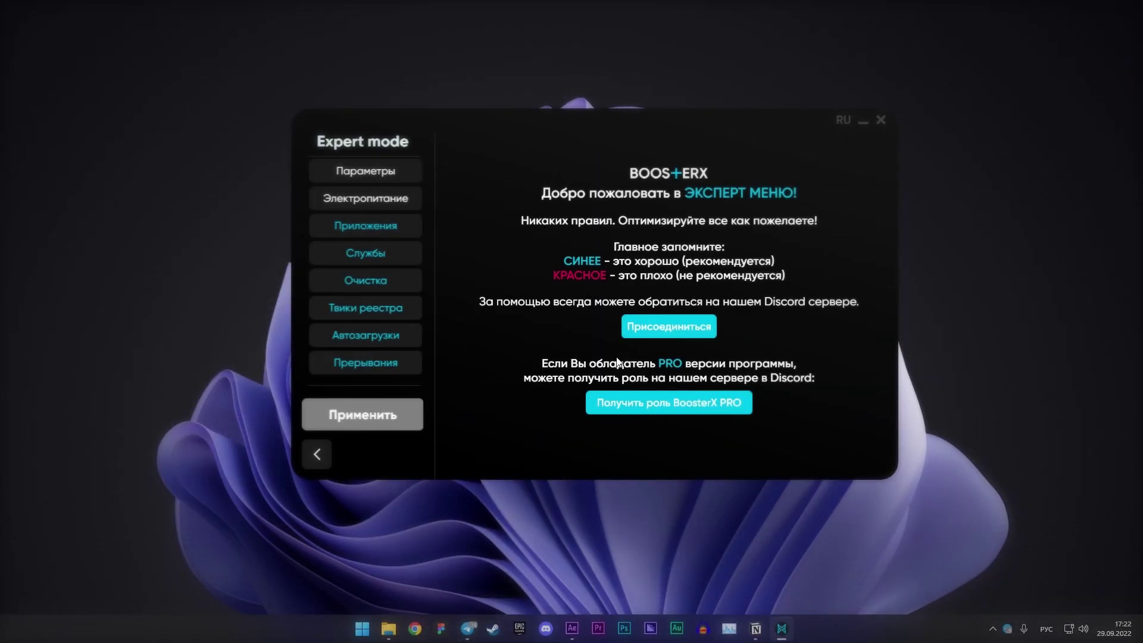
{"action": "left_click", "coordinate": [388, 178]}
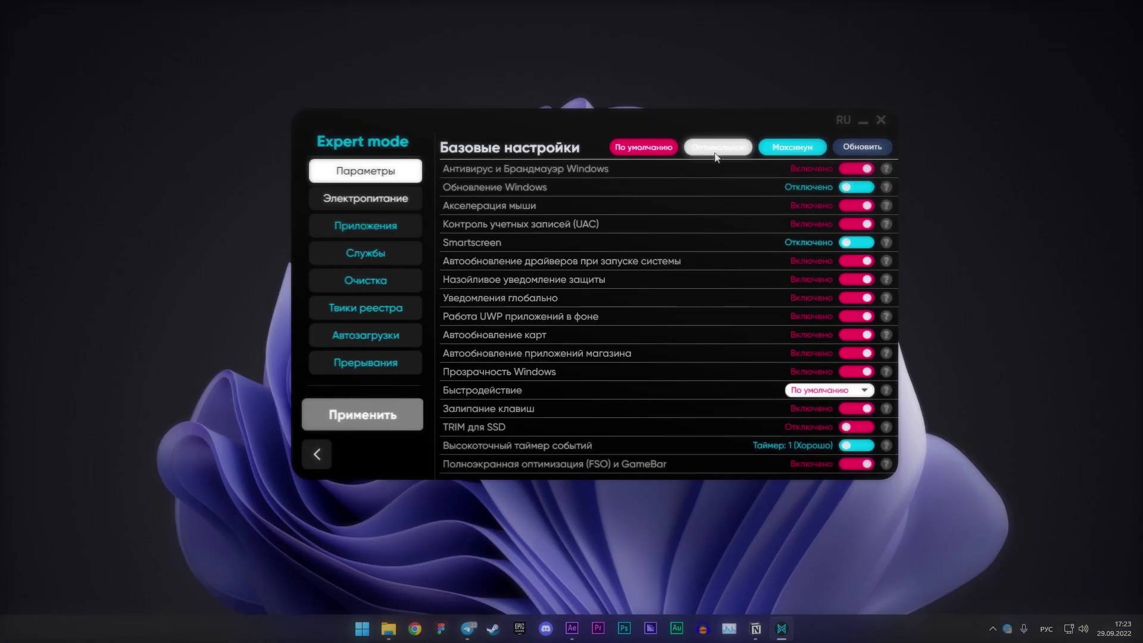
{"action": "left_click", "coordinate": [716, 149]}
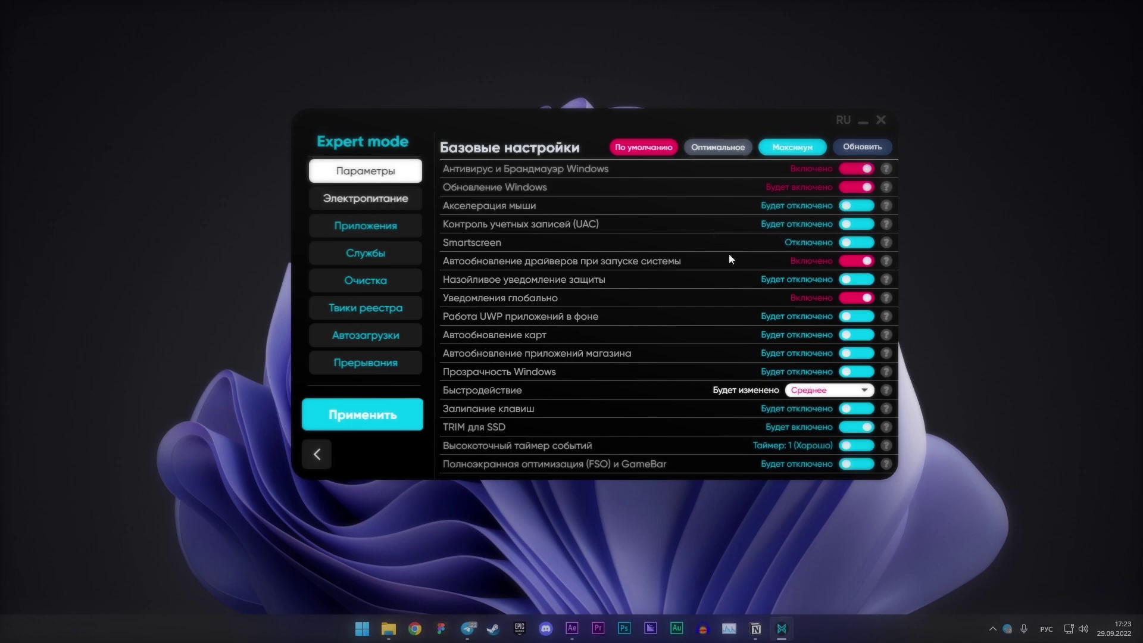
Check the Smartscreen description, then apply the selected basic parameters and dismiss the completion message
{"action": "left_click", "coordinate": [885, 242]}
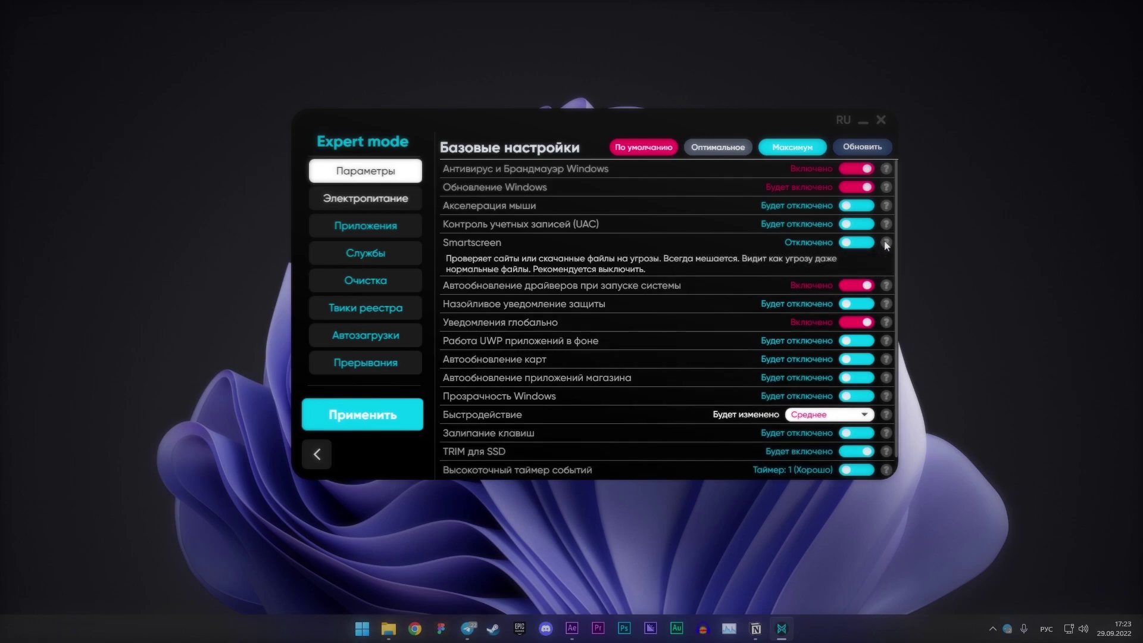
{"action": "left_click", "coordinate": [676, 255]}
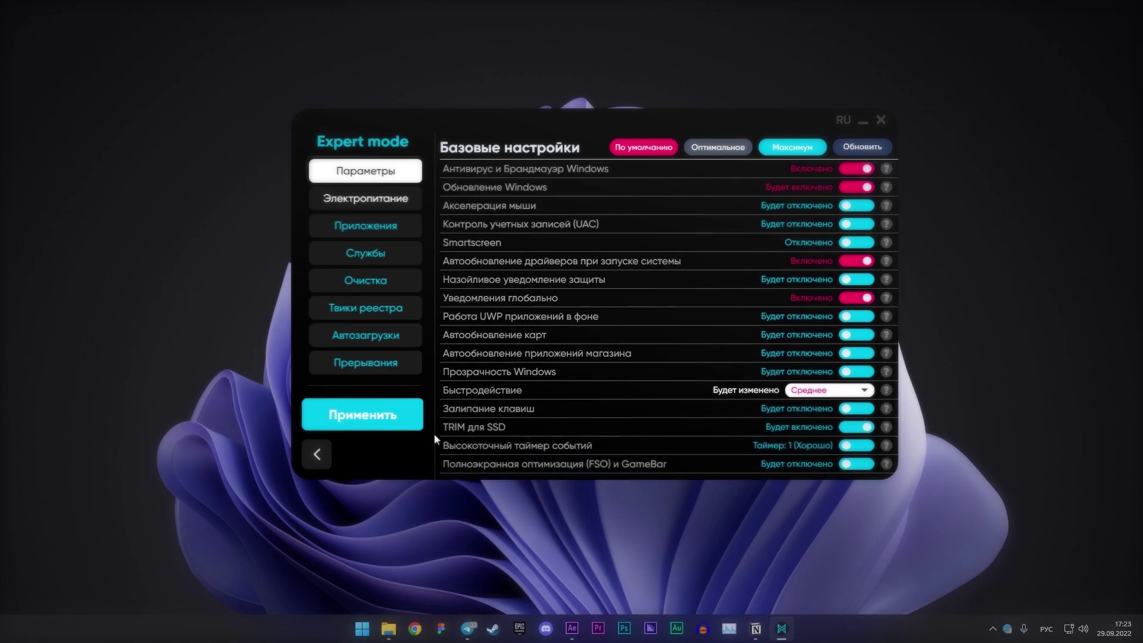
{"action": "left_click", "coordinate": [390, 427]}
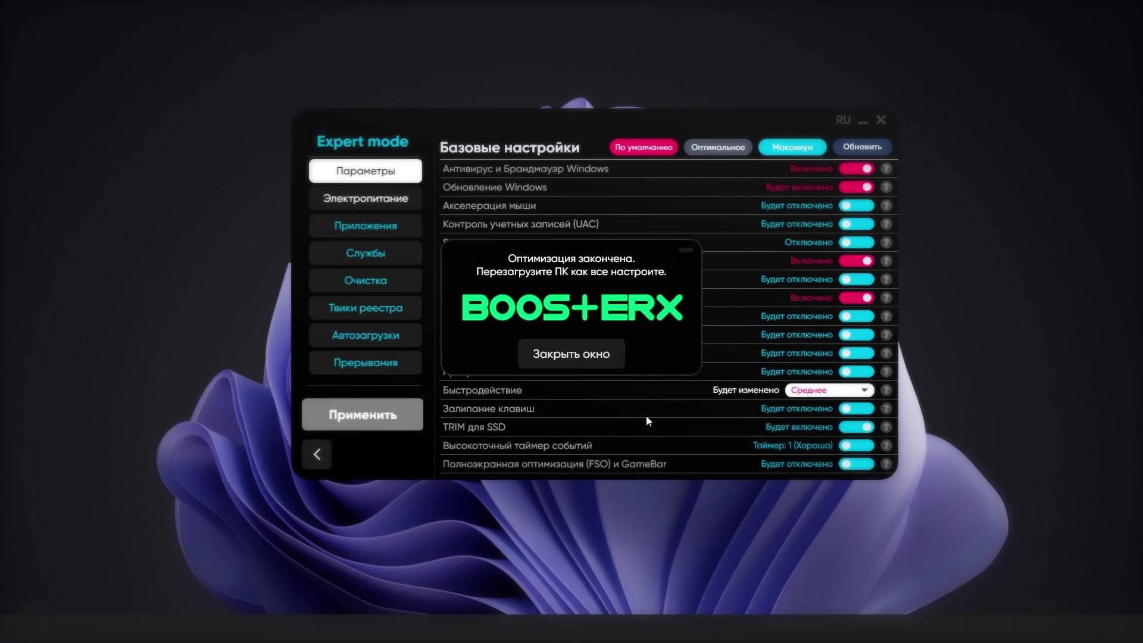
{"action": "left_click", "coordinate": [586, 357]}
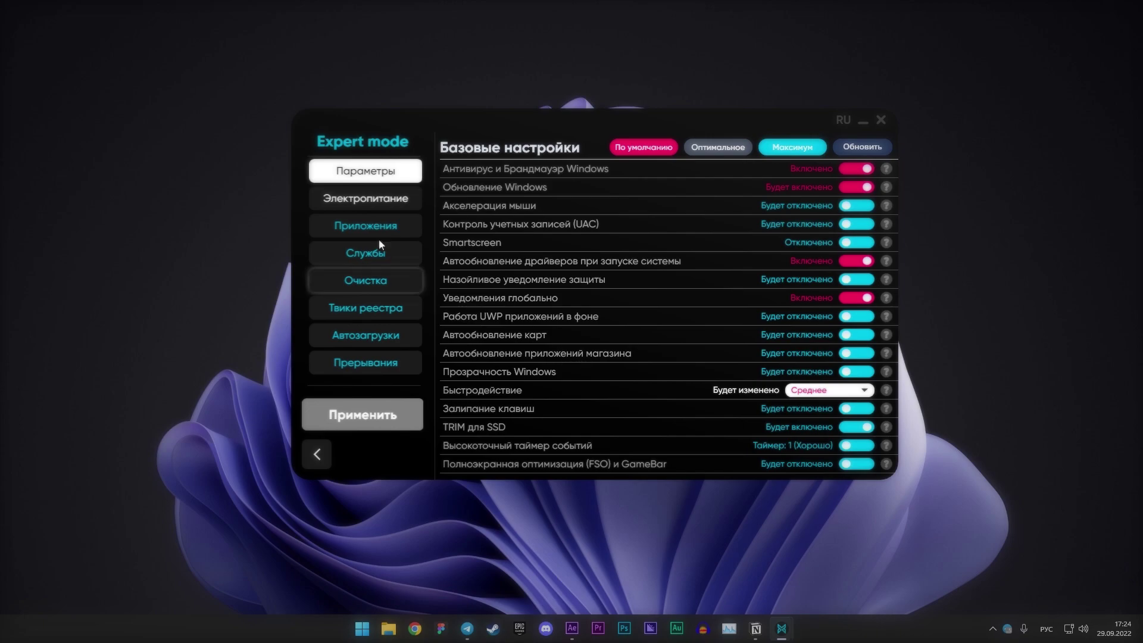
Check the Power Throttling description in the power settings and set Power Throttling to disabled
{"action": "left_click", "coordinate": [358, 199]}
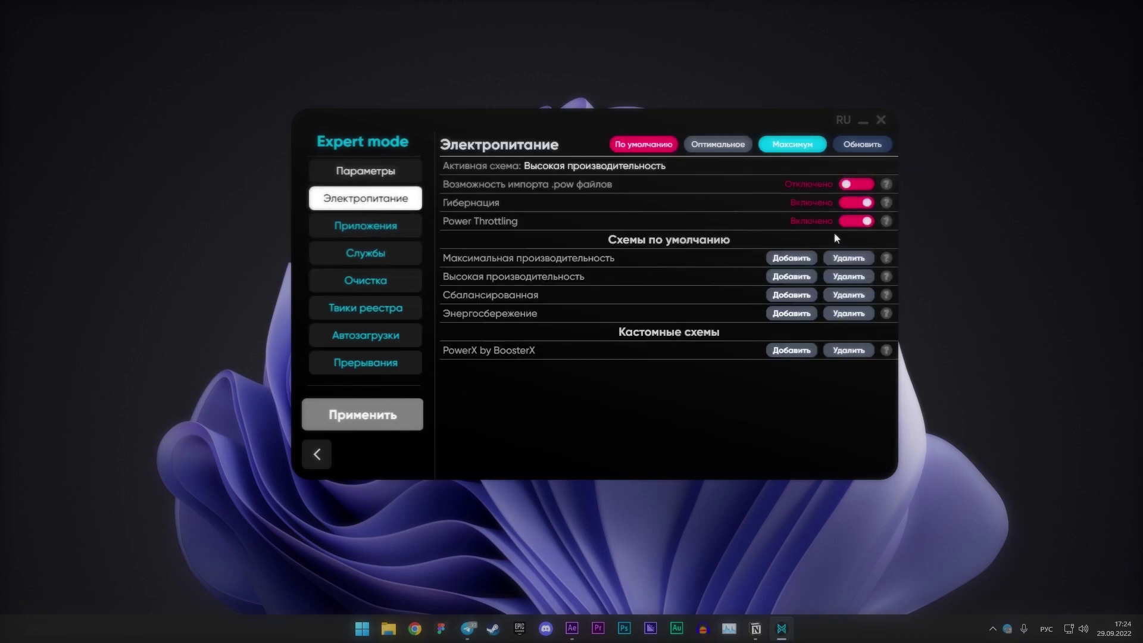
{"action": "left_click", "coordinate": [886, 222]}
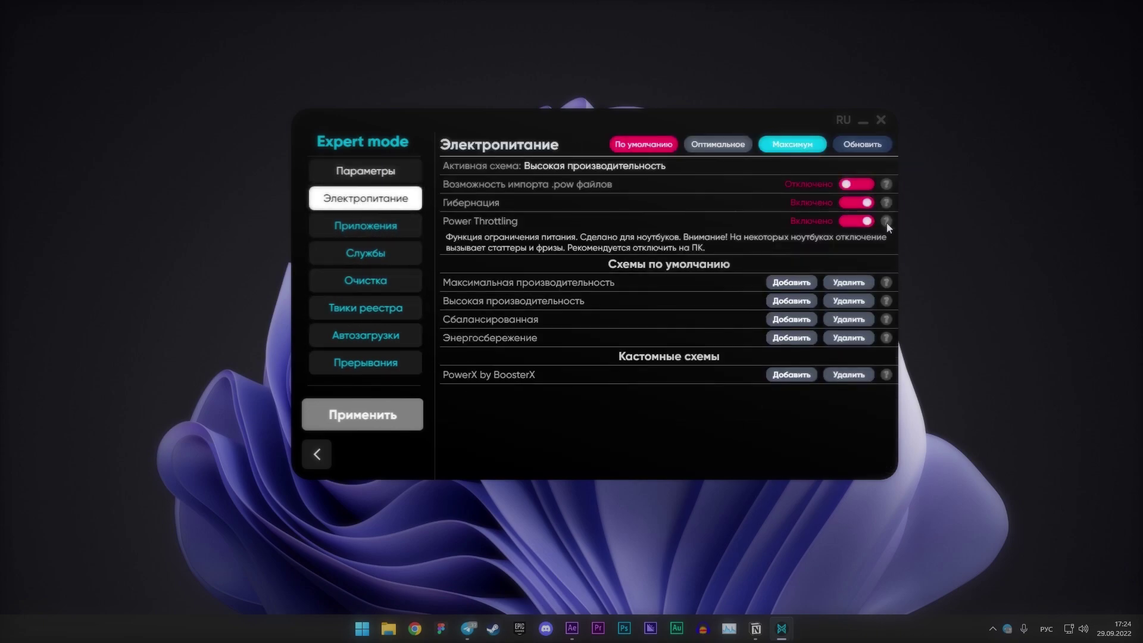
{"action": "left_click", "coordinate": [855, 221]}
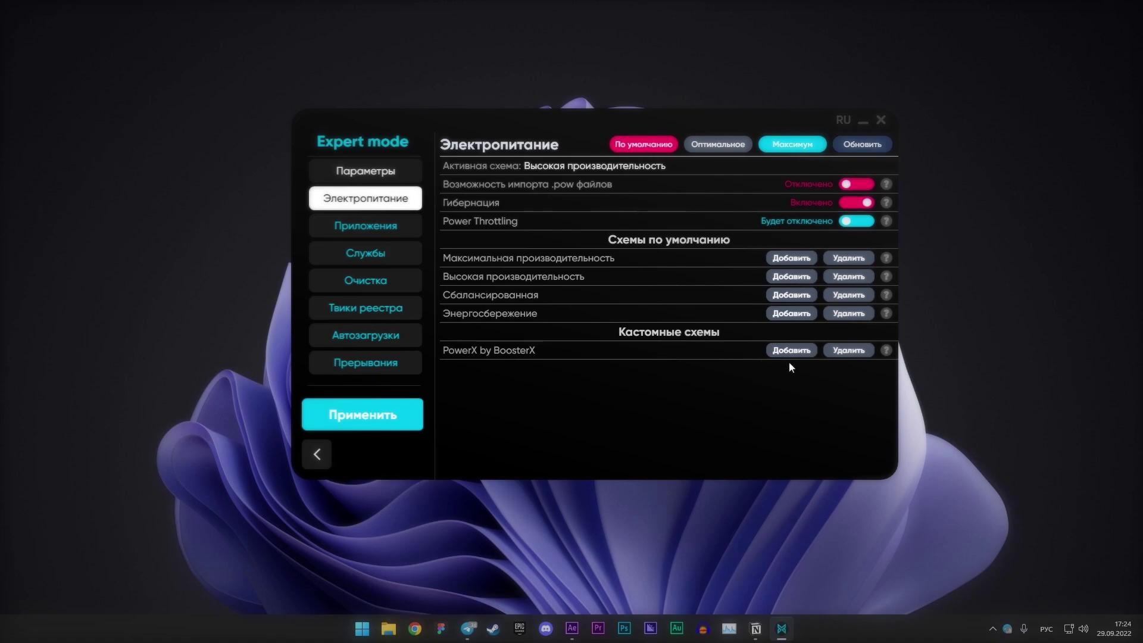
Add the custom PowerX by BoosterX power scheme and apply the power settings
{"action": "mouse_move", "coordinate": [888, 350]}
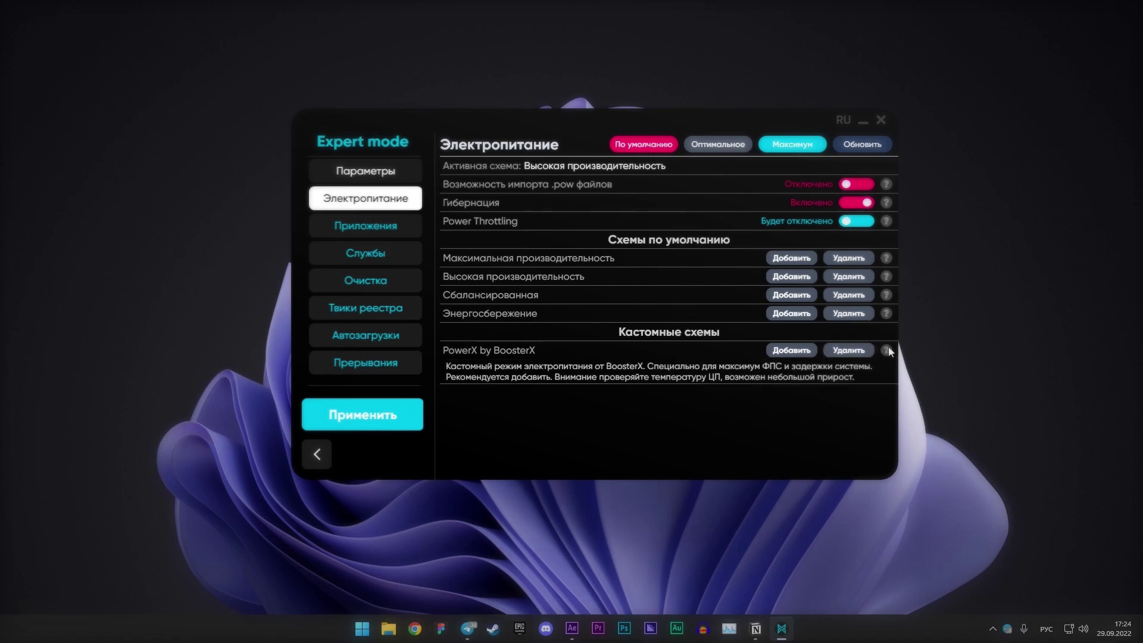
{"action": "left_click", "coordinate": [789, 350]}
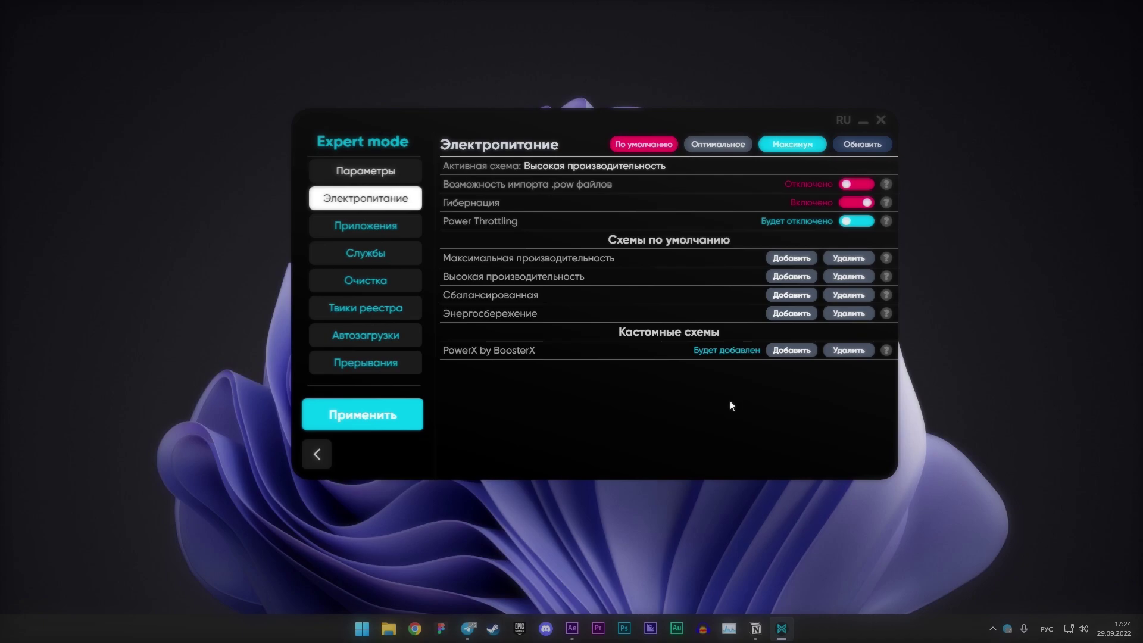
{"action": "mouse_move", "coordinate": [887, 203]}
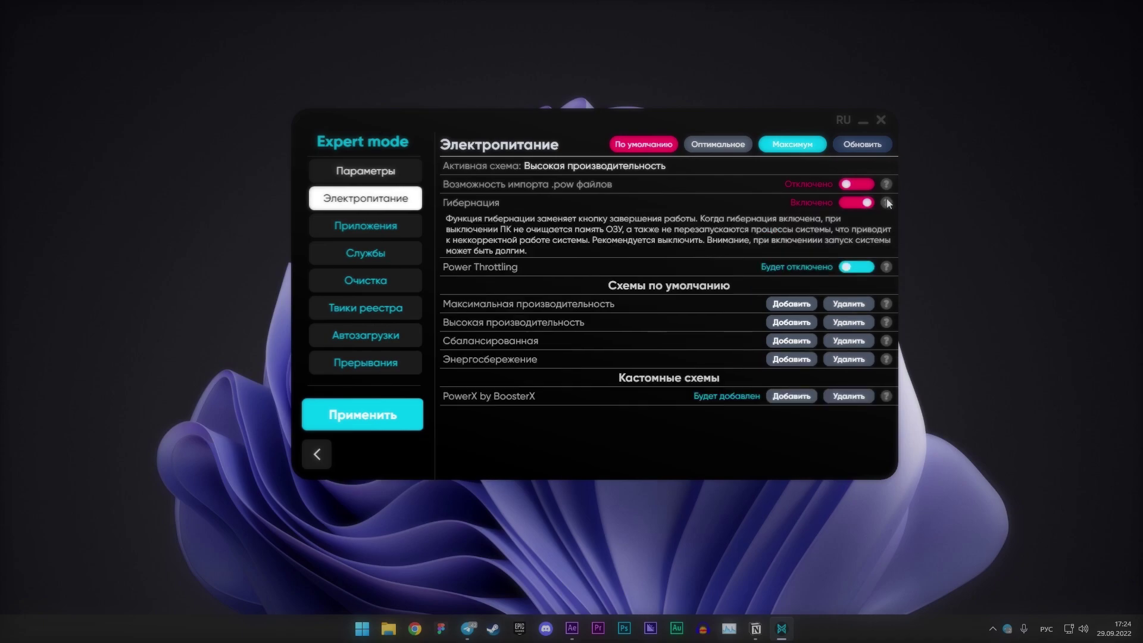
{"action": "left_click", "coordinate": [388, 423]}
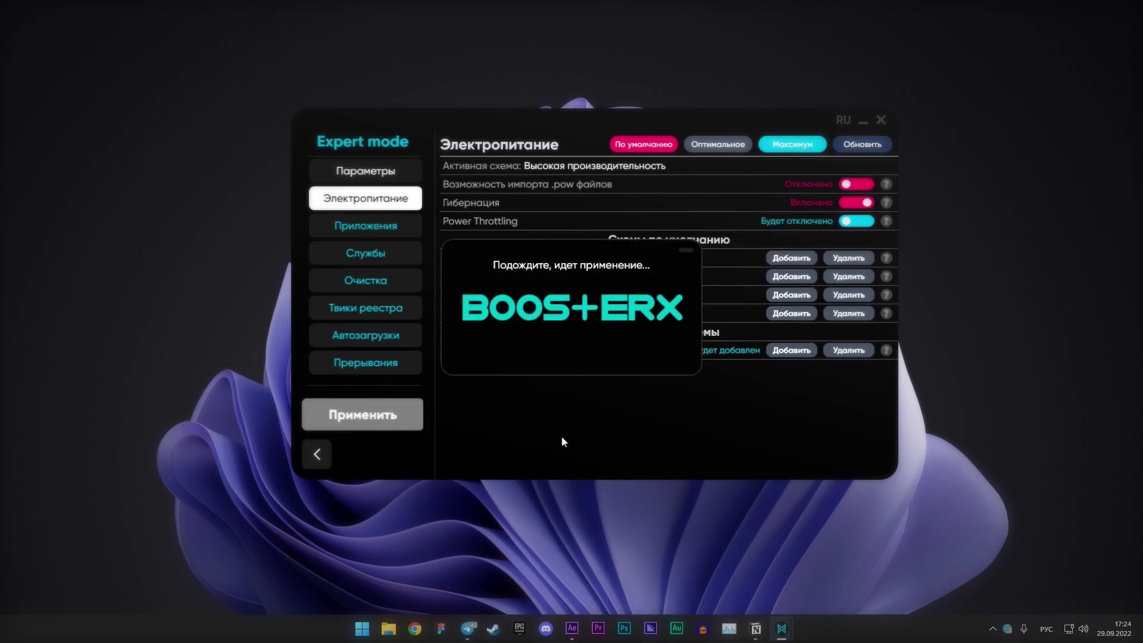
Mark the UWP apps Microsoft People, Xbox, Камера Windows, Почта и Календарь, OneDrive and Cortana for removal
{"action": "left_click", "coordinate": [387, 228]}
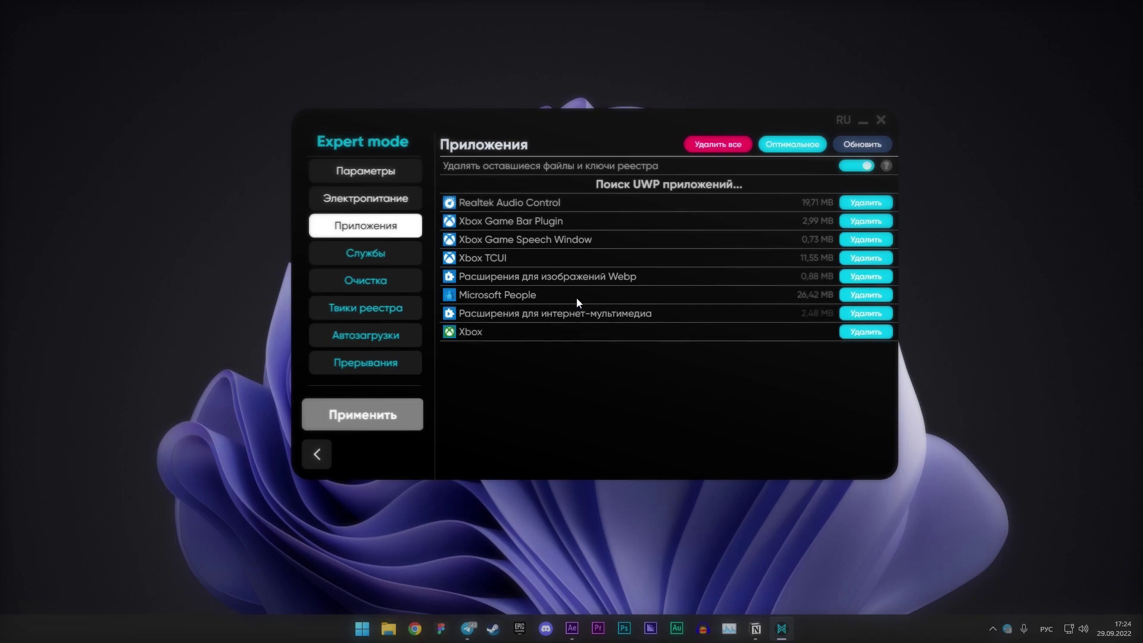
{"action": "left_click", "coordinate": [866, 295]}
{"action": "left_click", "coordinate": [866, 332]}
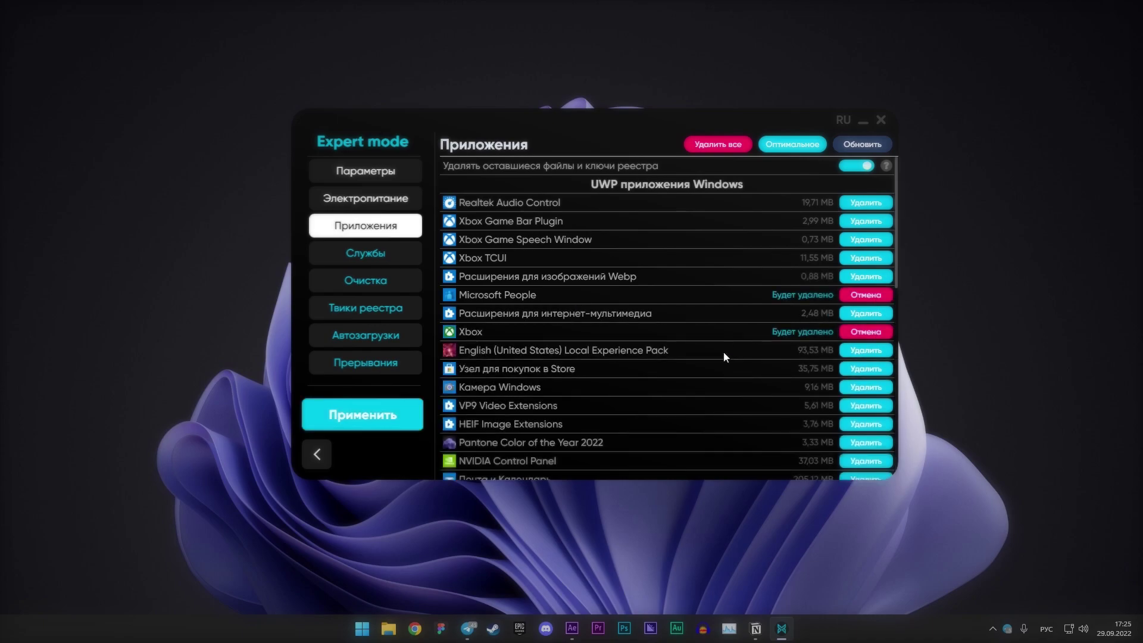
{"action": "scroll", "coordinate": [774, 357], "scroll_direction": "down", "scroll_amount": 1}
{"action": "left_click", "coordinate": [865, 359]}
{"action": "scroll", "coordinate": [798, 362], "scroll_direction": "down", "scroll_amount": 2}
{"action": "left_click", "coordinate": [865, 337]}
{"action": "left_click", "coordinate": [865, 355]}
{"action": "left_click", "coordinate": [865, 374]}
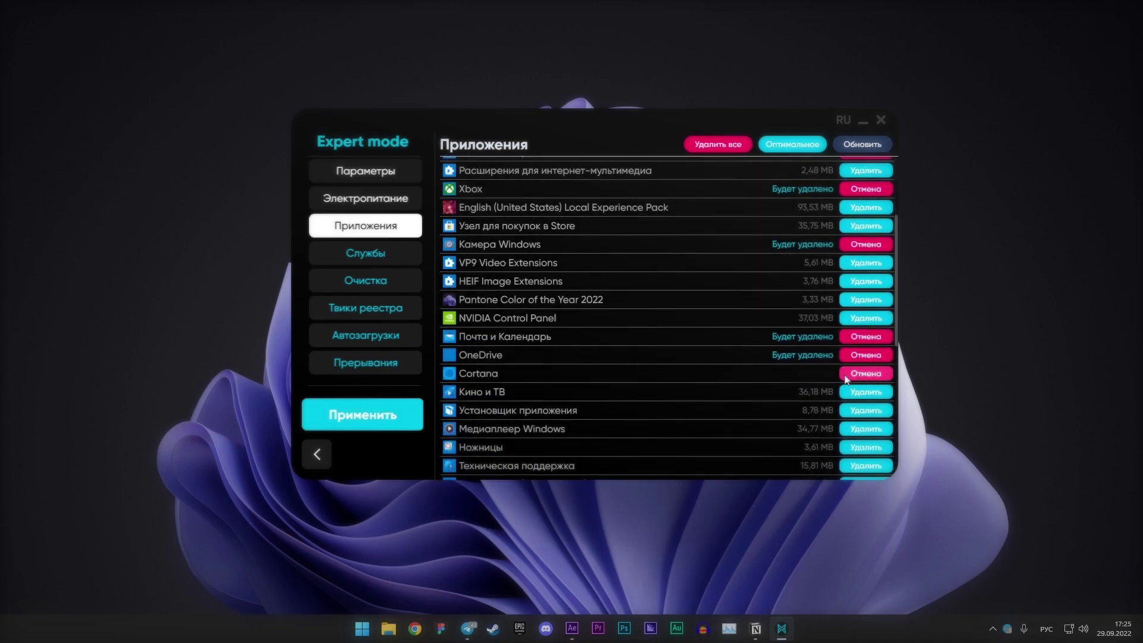
Check the description of the leftover files and registry keys option and apply the removal of the marked apps
{"action": "scroll", "coordinate": [773, 375], "scroll_direction": "down", "scroll_amount": 1}
{"action": "scroll", "coordinate": [753, 381], "scroll_direction": "up", "scroll_amount": 3}
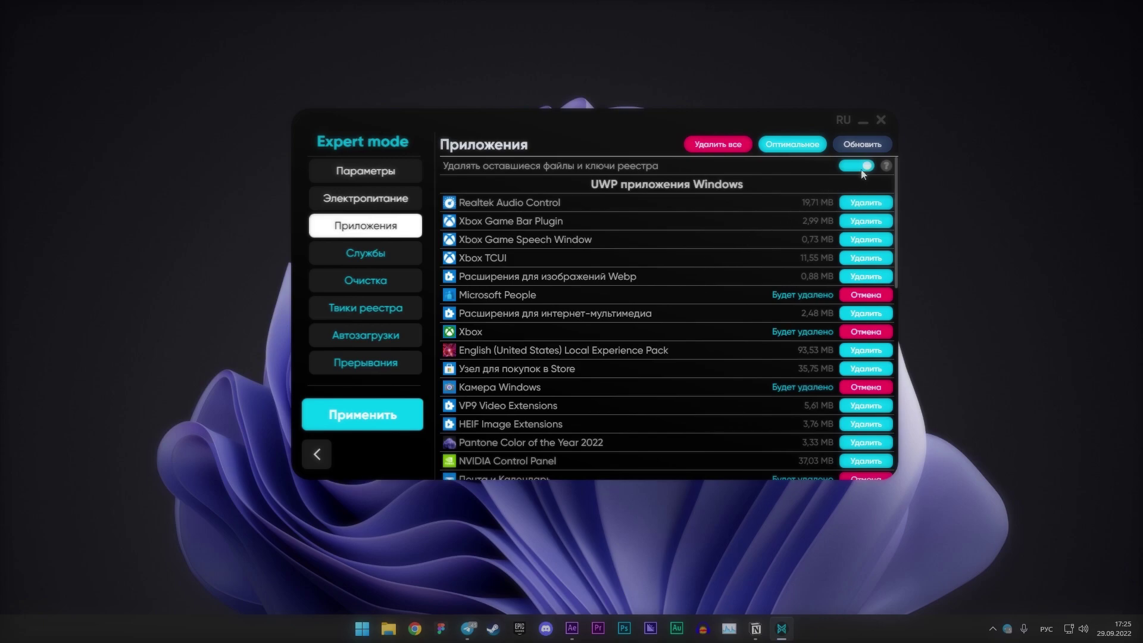
{"action": "left_click", "coordinate": [886, 166]}
{"action": "left_click", "coordinate": [383, 422]}
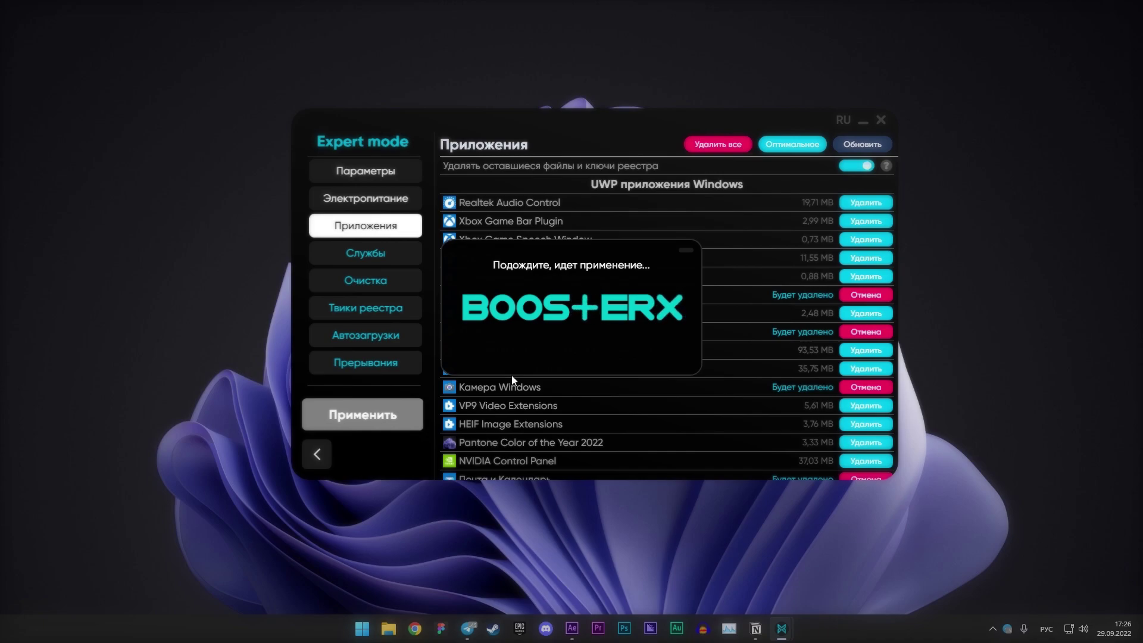
{"action": "left_click", "coordinate": [512, 375]}
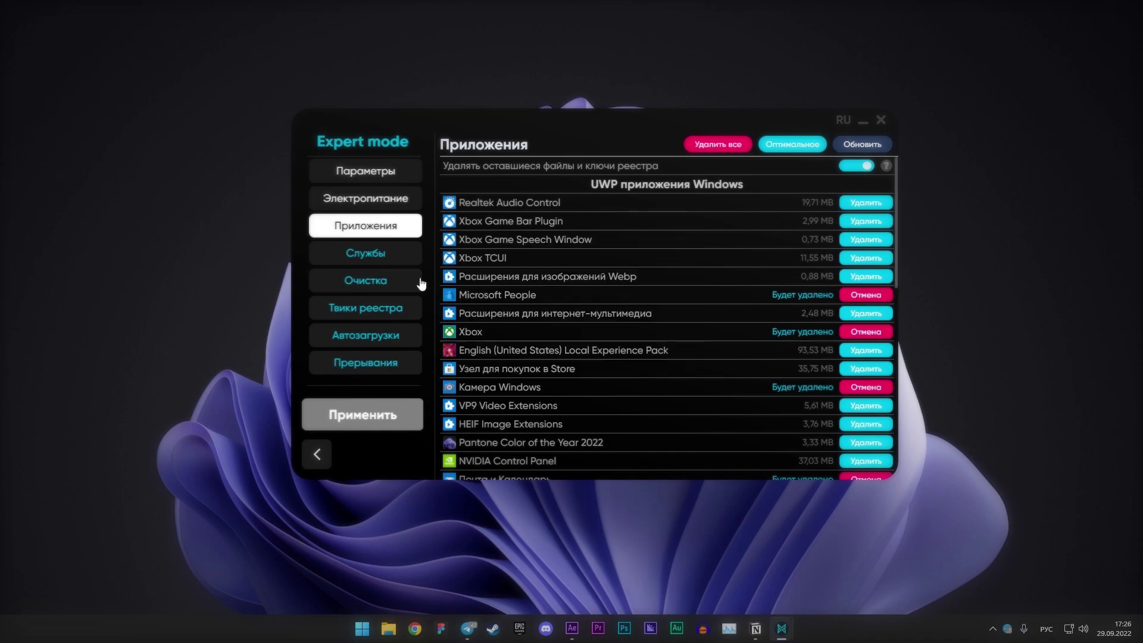
In the services settings, set the Принтер and Microsoft Store service groups and the SysMain service to disabled
{"action": "left_click", "coordinate": [376, 256]}
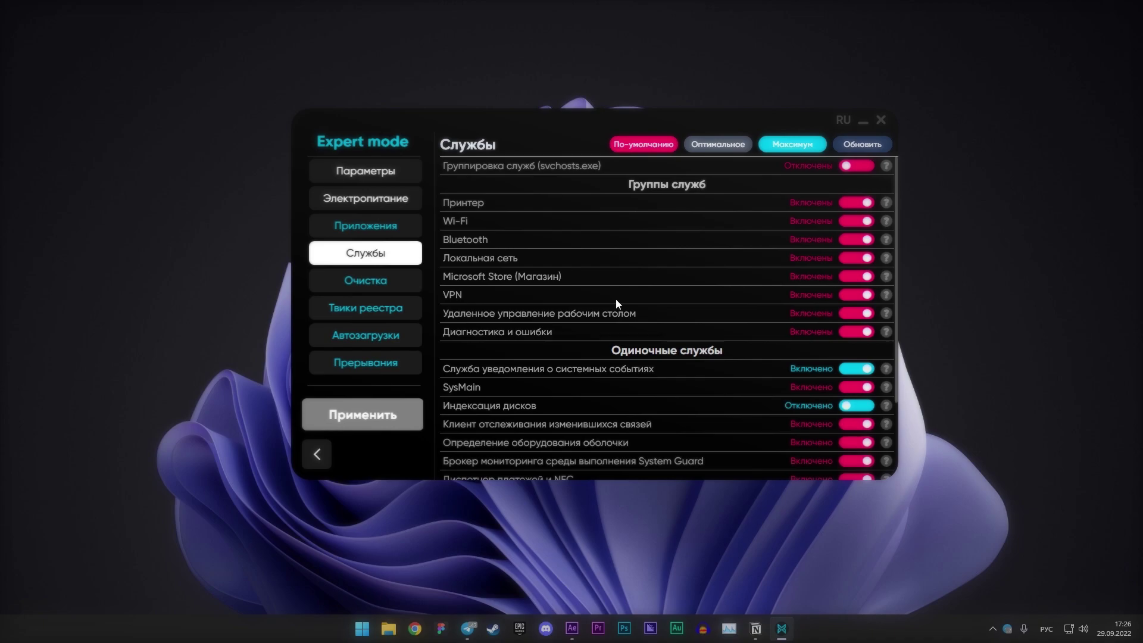
{"action": "left_click", "coordinate": [856, 202]}
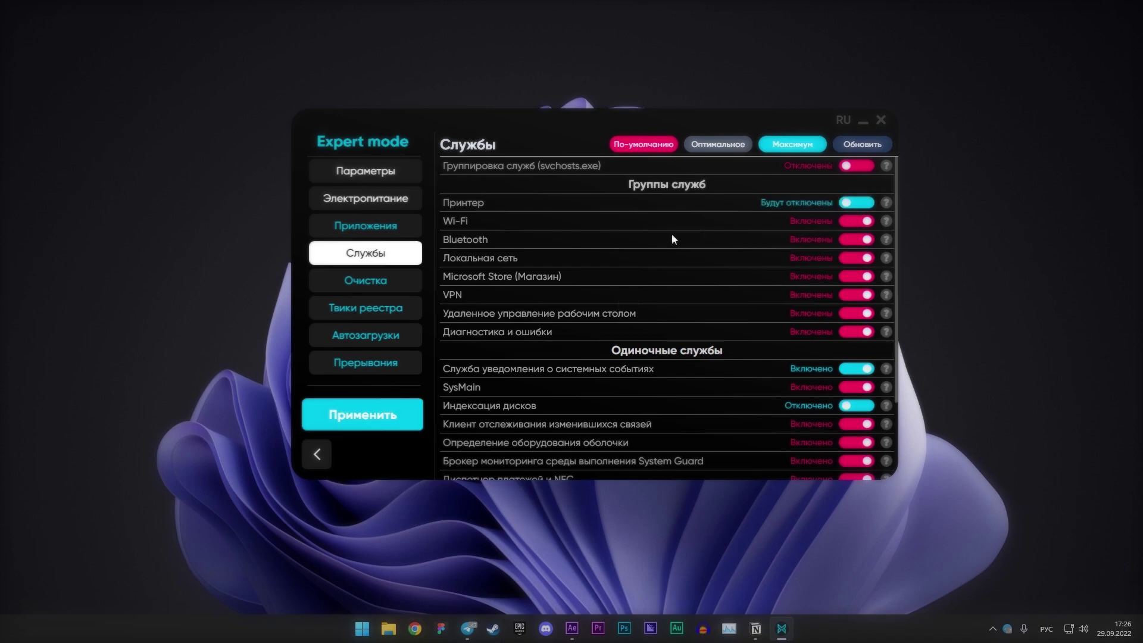
{"action": "left_click", "coordinate": [857, 277]}
{"action": "scroll", "coordinate": [745, 313], "scroll_direction": "down", "scroll_amount": 3}
{"action": "left_click", "coordinate": [857, 301]}
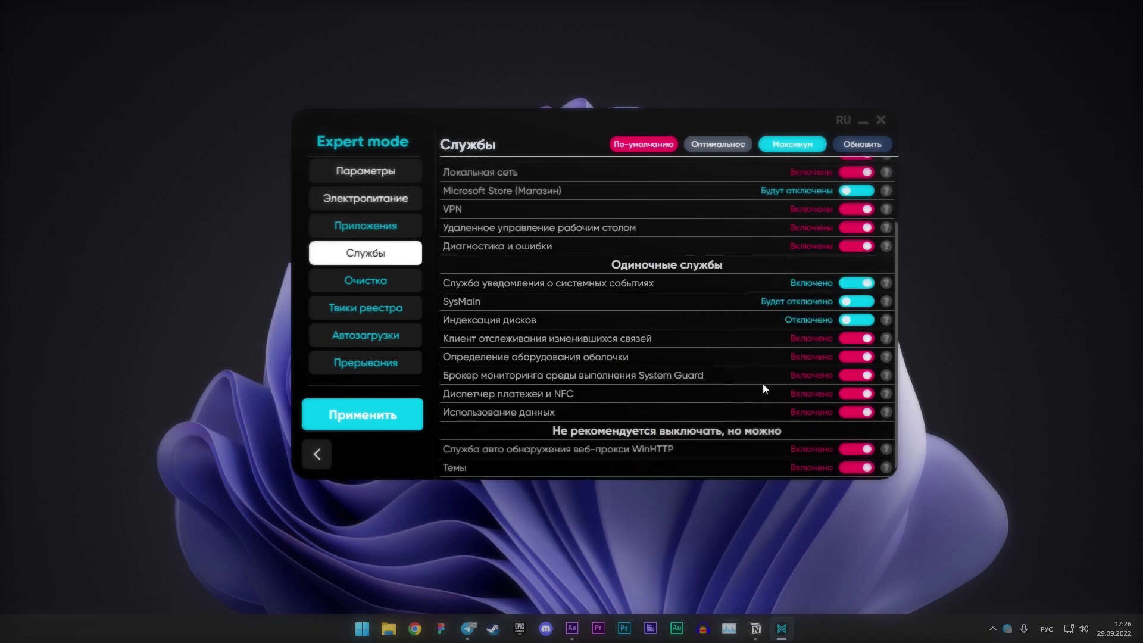
Set the single services Диспетчер платежей и NFC and Использование данных to disabled, checking their descriptions
{"action": "left_click", "coordinate": [852, 394]}
{"action": "left_click", "coordinate": [886, 393]}
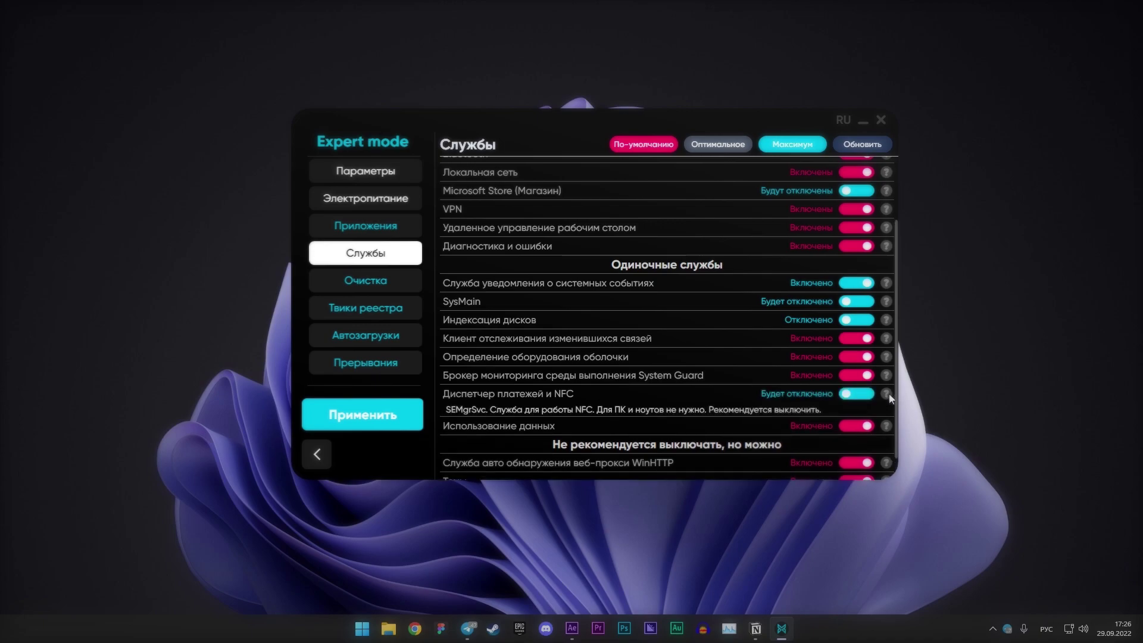
{"action": "left_click", "coordinate": [856, 412]}
{"action": "scroll", "coordinate": [885, 391], "scroll_direction": "down", "scroll_amount": 1}
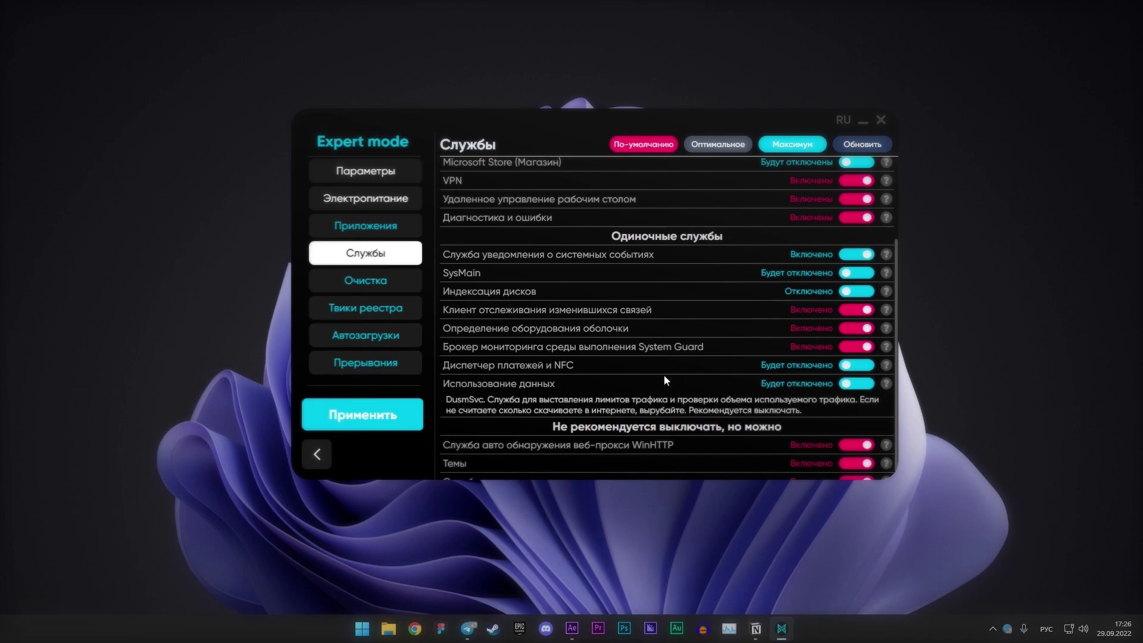
Set the single service Использование данных to disabled
{"action": "scroll", "coordinate": [722, 426], "scroll_direction": "up", "scroll_amount": 1}
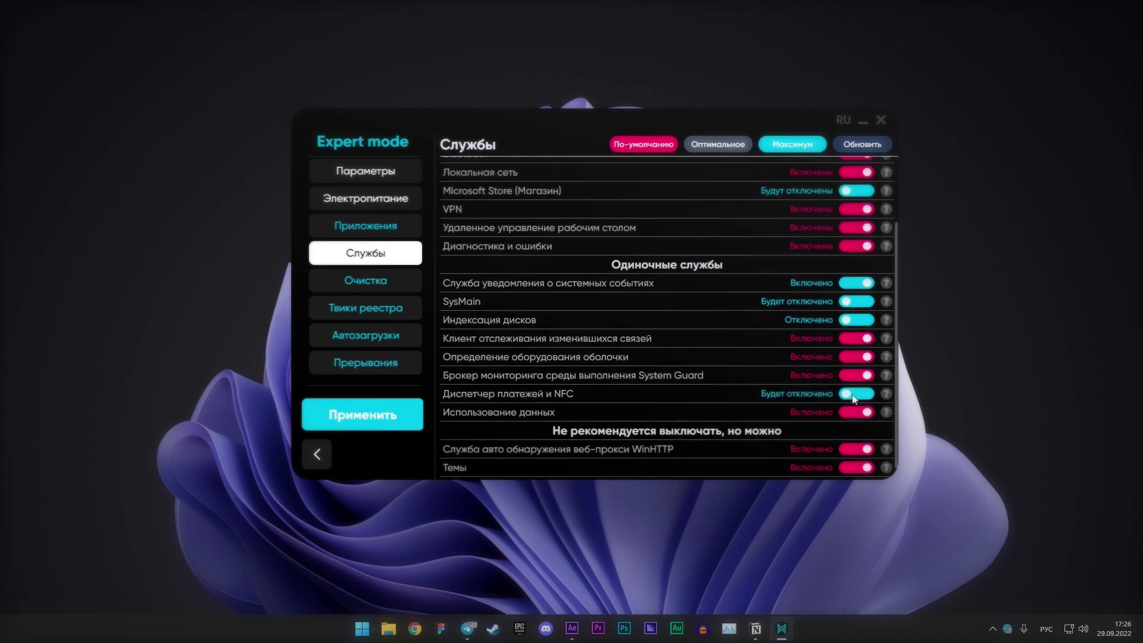
{"action": "left_click", "coordinate": [855, 410]}
{"action": "mouse_move", "coordinate": [895, 395]}
{"action": "left_click", "coordinate": [851, 412]}
{"action": "scroll", "coordinate": [869, 405], "scroll_direction": "down", "scroll_amount": 1}
{"action": "mouse_move", "coordinate": [885, 393]}
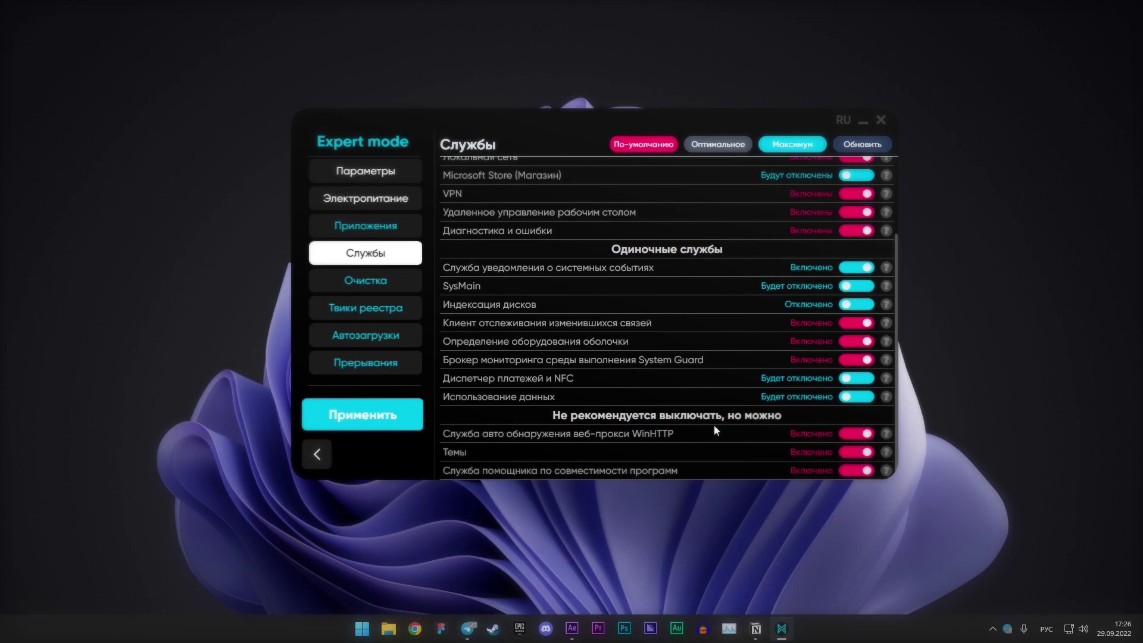
Enable the svchosts.exe service grouping, check its description, apply the service changes and close the completion message
{"action": "scroll", "coordinate": [714, 429], "scroll_direction": "up", "scroll_amount": 3}
{"action": "left_click", "coordinate": [856, 165]}
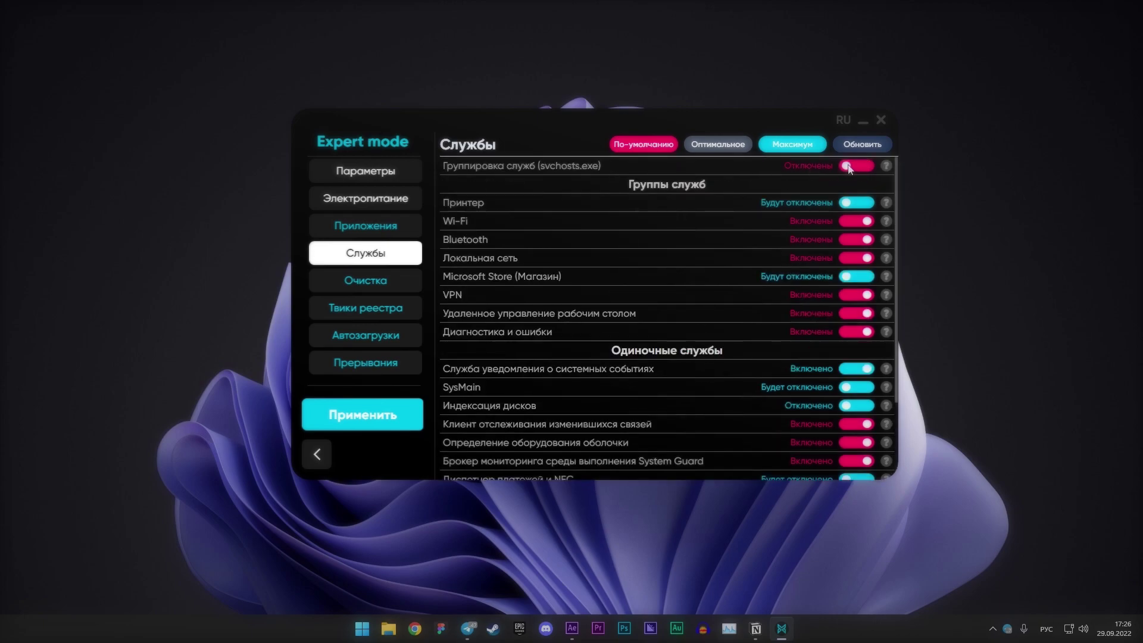
{"action": "mouse_move", "coordinate": [887, 169]}
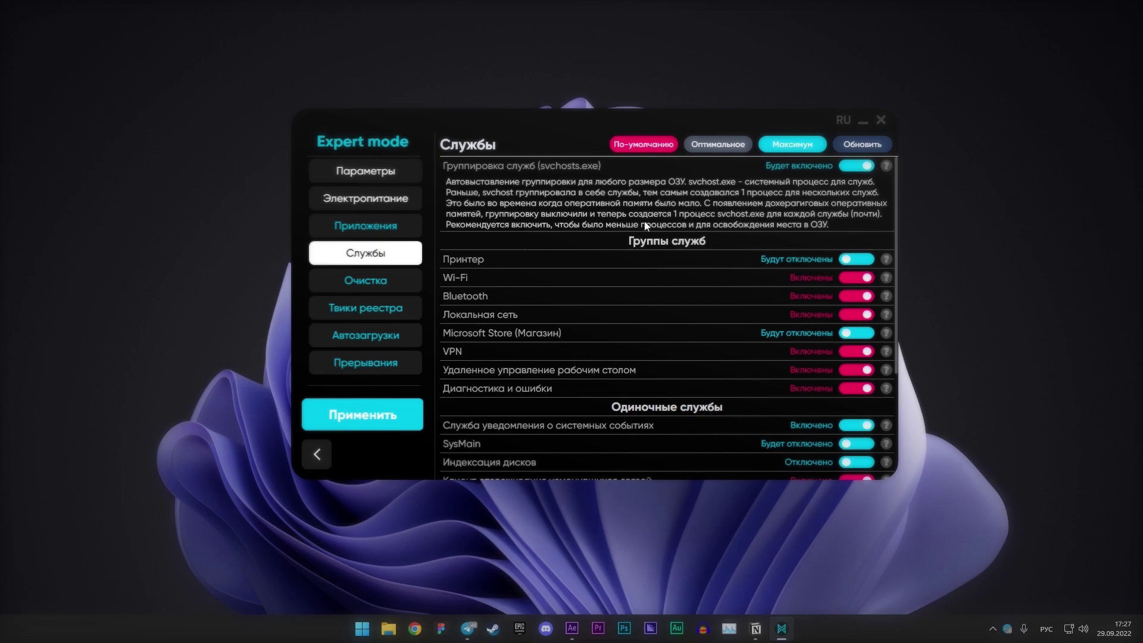
{"action": "left_click", "coordinate": [371, 420]}
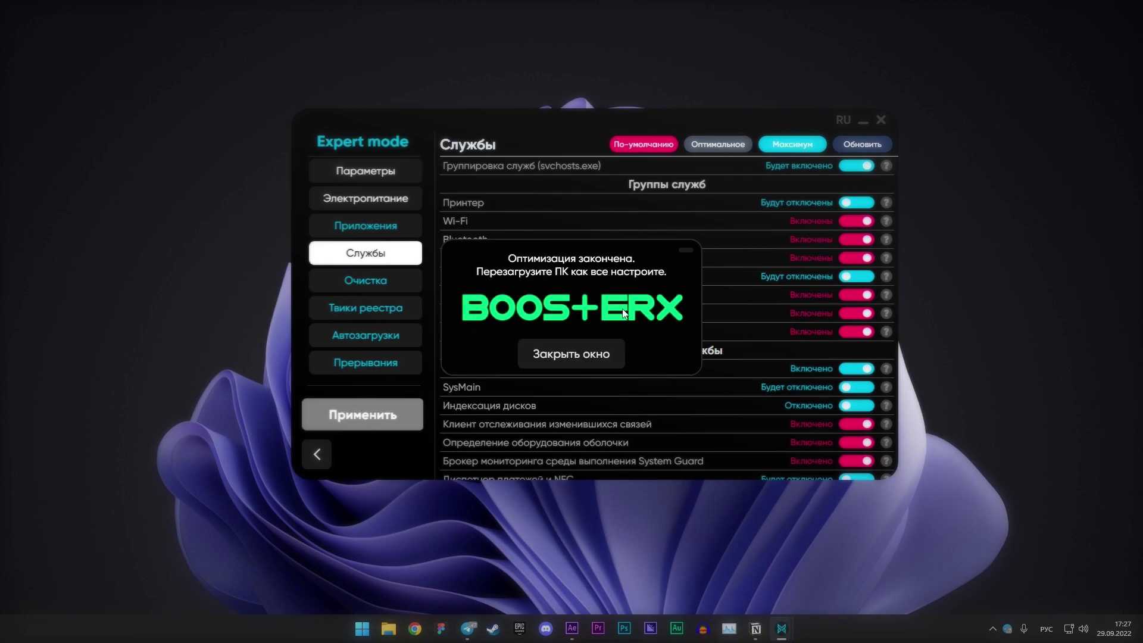
{"action": "left_click", "coordinate": [577, 353]}
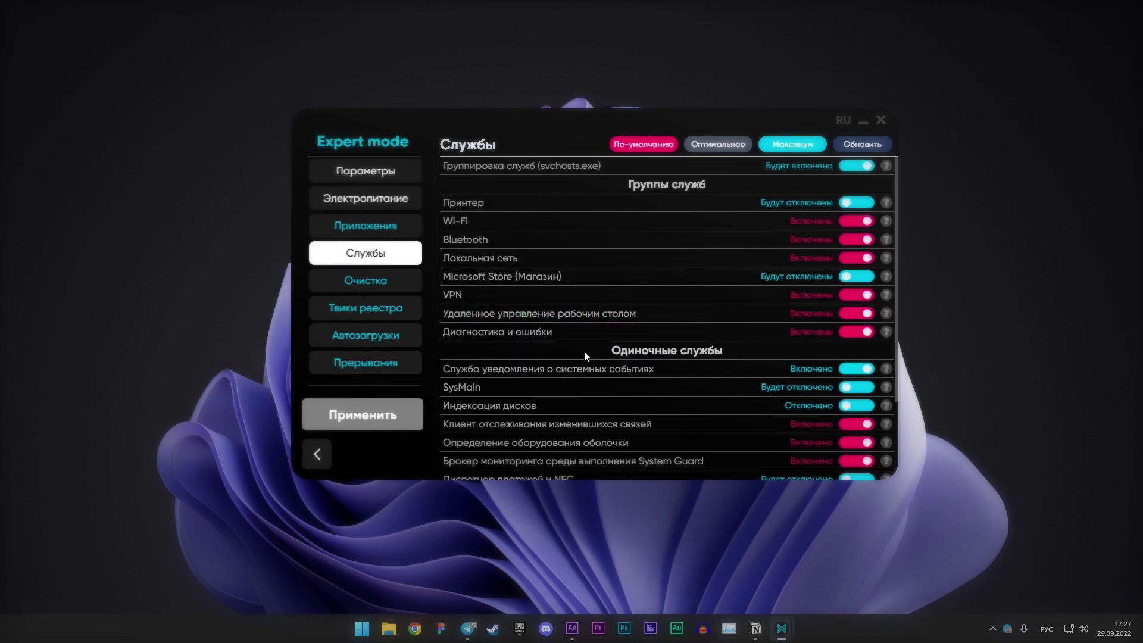
In the cleanup settings, mark the deep telemetry cleanup, deep junk cleanup and registry cleanup, and apply them
{"action": "left_click", "coordinate": [387, 291]}
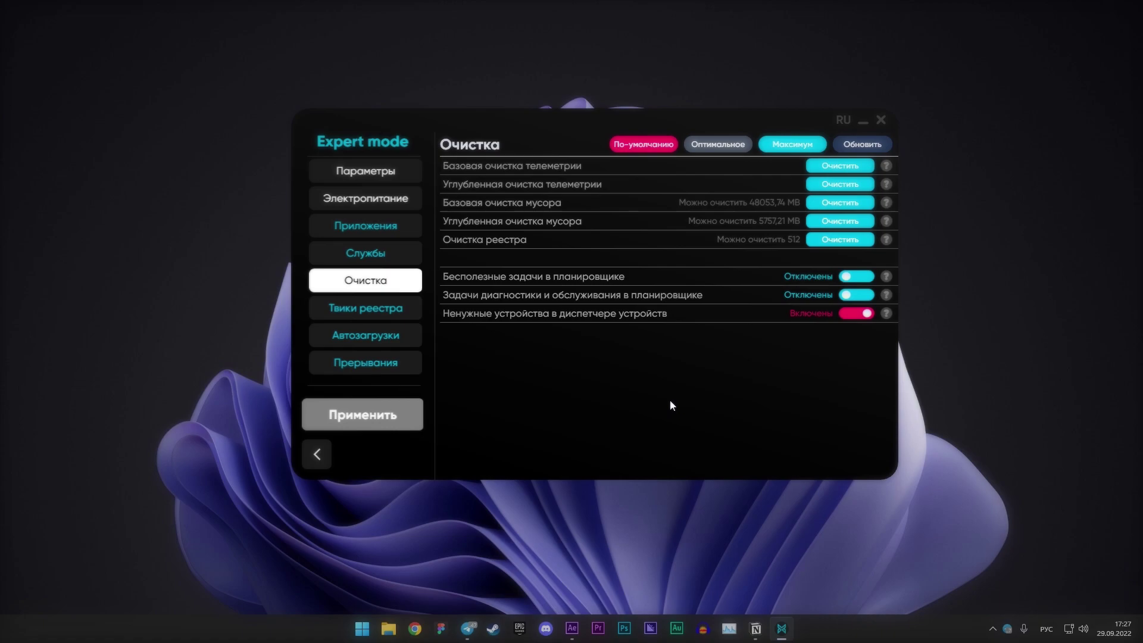
{"action": "left_click_drag", "start_coordinate": [571, 121], "coordinate": [563, 109]}
{"action": "left_click", "coordinate": [819, 173]}
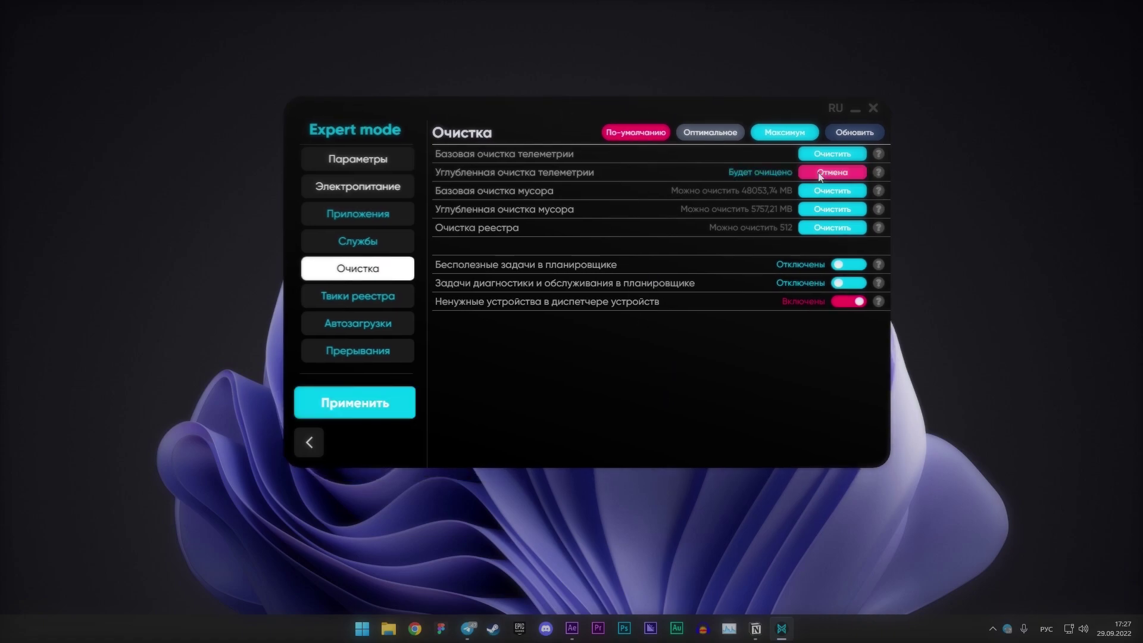
{"action": "left_click", "coordinate": [833, 209]}
{"action": "left_click", "coordinate": [832, 228]}
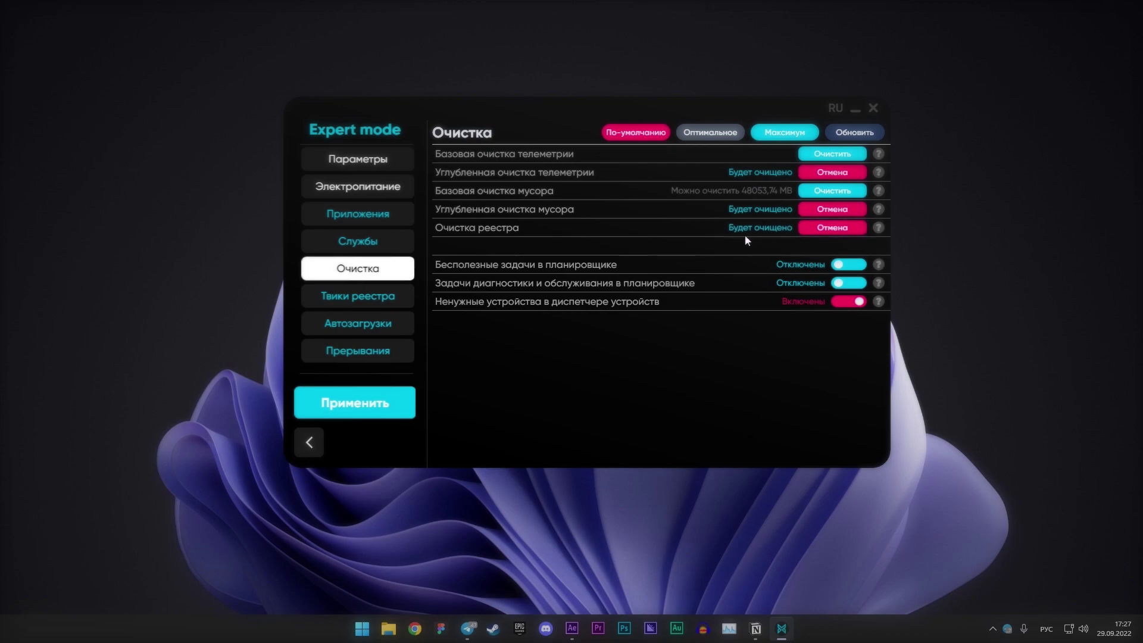
{"action": "left_click", "coordinate": [369, 410]}
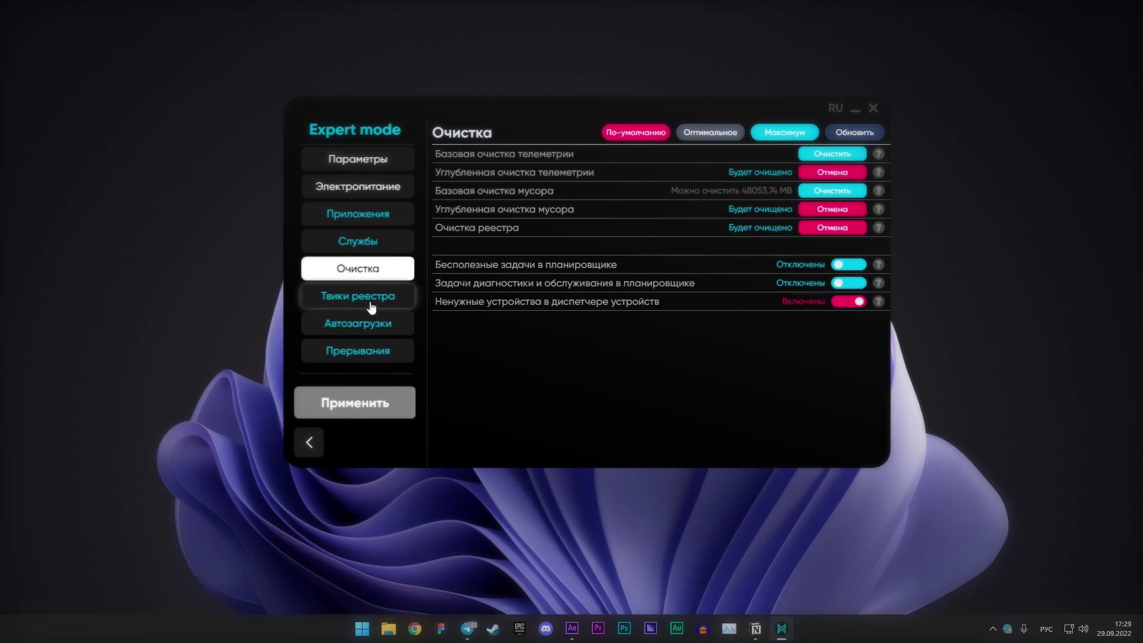
Choose the Оптимальное preset for the registry tweaks and apply it
{"action": "left_click", "coordinate": [371, 305]}
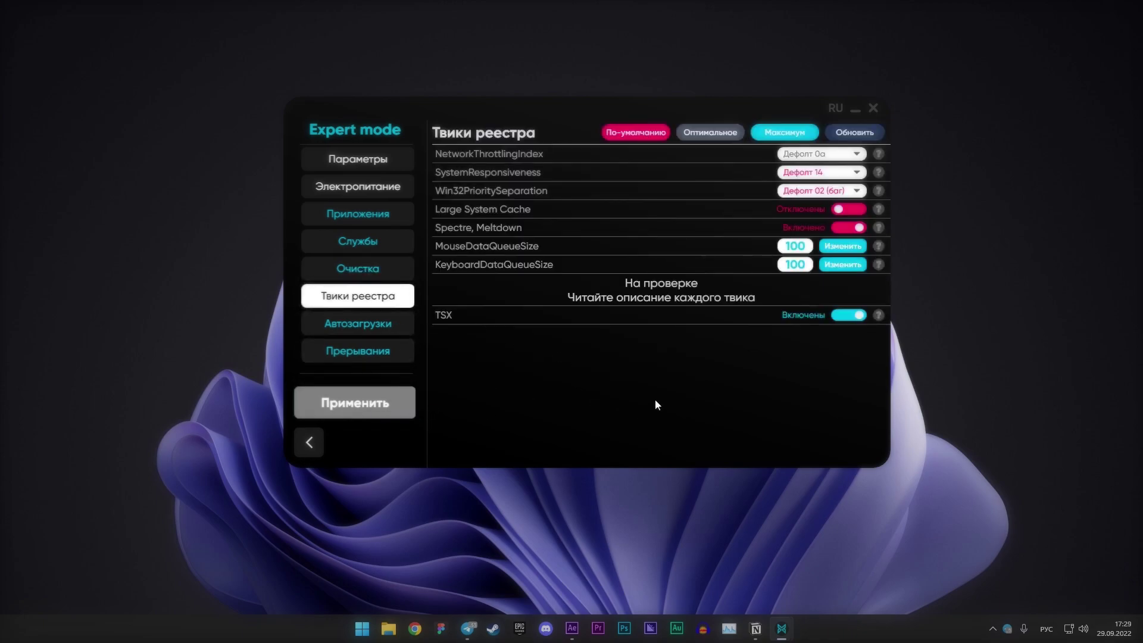
{"action": "left_click", "coordinate": [706, 130]}
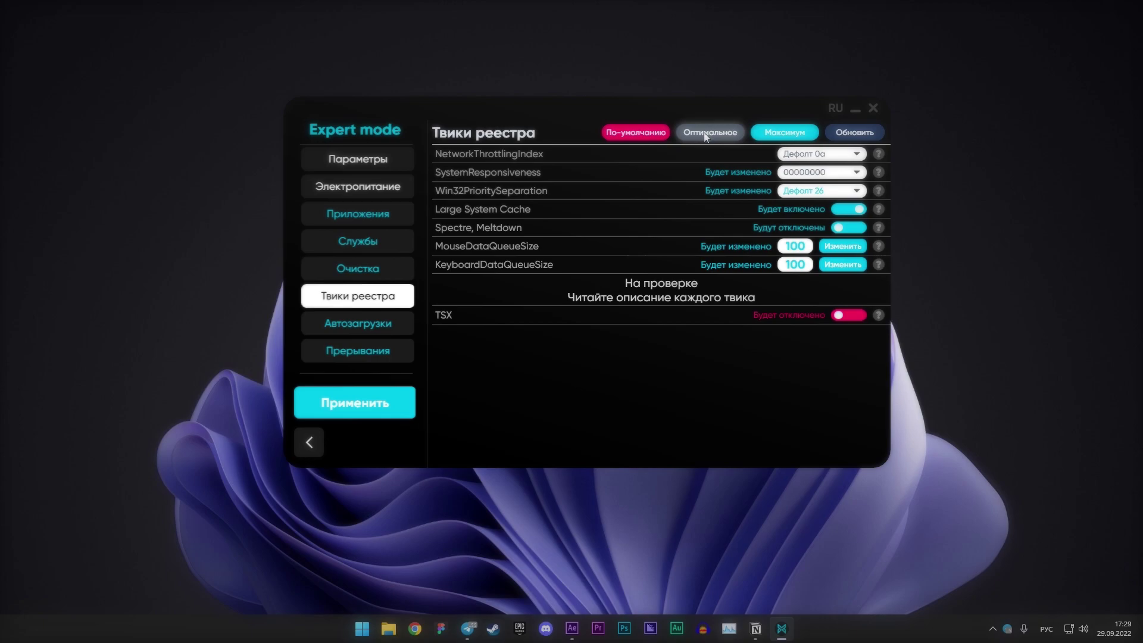
{"action": "left_click", "coordinate": [377, 404]}
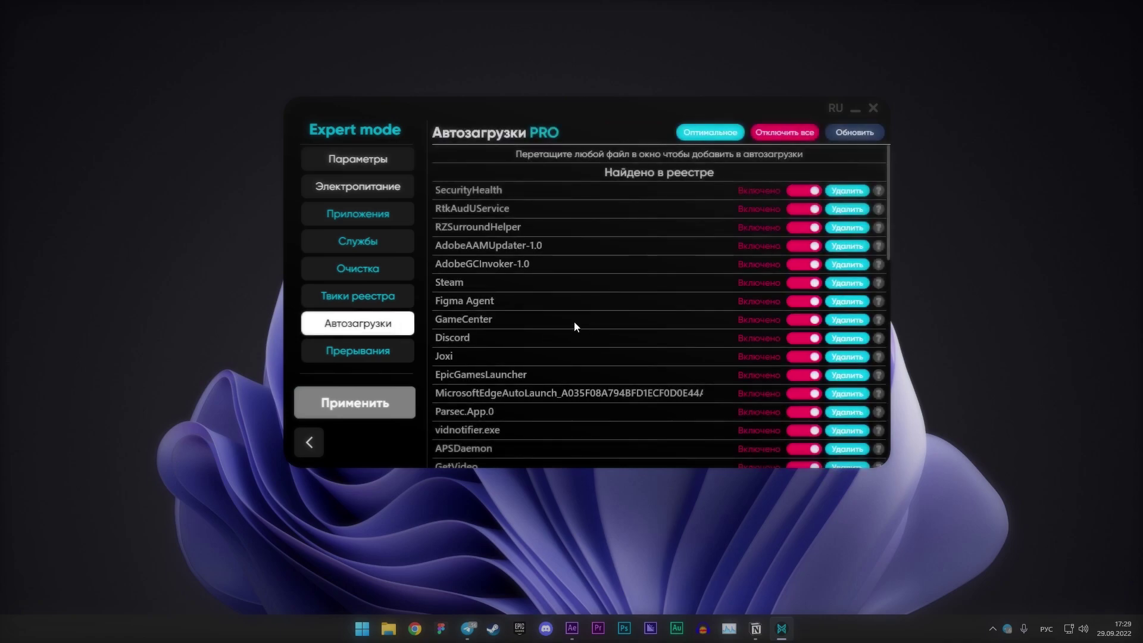
Disable the autostart entries GameCenter, Figma Agent, Steam, AdobeGCInvoker-1.0, AdobeAAMUpdater-1.0, RZSurroundHelper and RtkAudUService
{"action": "left_click", "coordinate": [804, 319]}
{"action": "left_click", "coordinate": [804, 301]}
{"action": "left_click", "coordinate": [803, 283]}
{"action": "left_click", "coordinate": [803, 265]}
{"action": "left_click", "coordinate": [804, 246]}
{"action": "left_click", "coordinate": [804, 227]}
{"action": "left_click", "coordinate": [804, 208]}
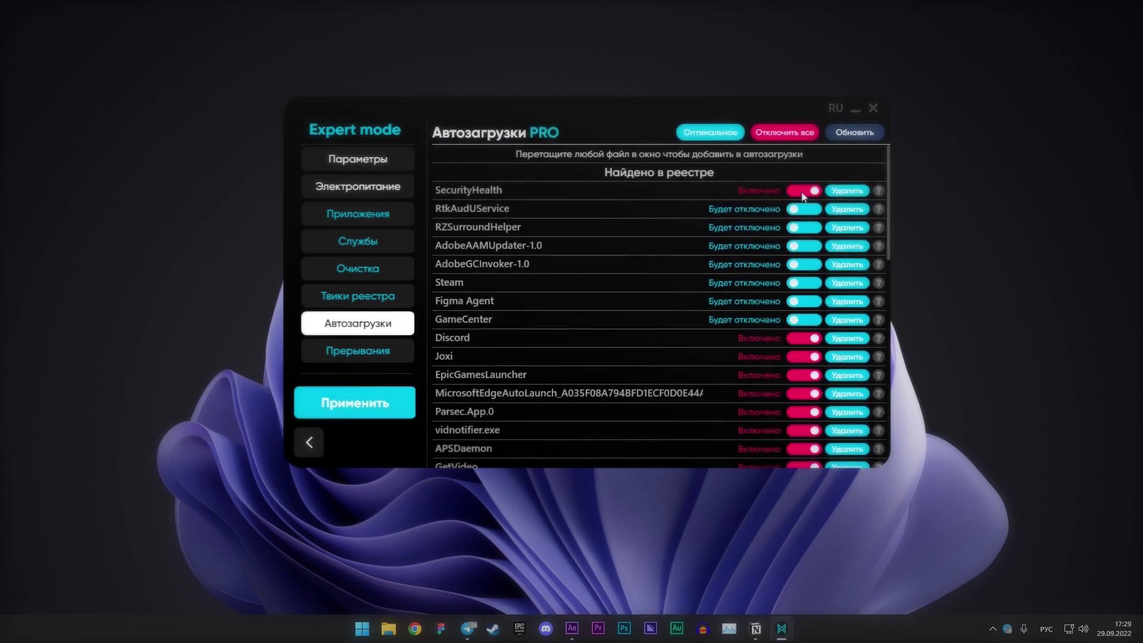
Disable autostart for SecurityHealth and the registry entries from Discord through Adobe CCXProcess, except Joxi, and apply the changes
{"action": "scroll", "coordinate": [801, 192], "scroll_direction": "down", "scroll_amount": 2}
{"action": "left_click", "coordinate": [803, 281]}
{"action": "left_click", "coordinate": [803, 260]}
{"action": "left_click", "coordinate": [803, 278]}
{"action": "left_click", "coordinate": [804, 297]}
{"action": "left_click", "coordinate": [804, 316]}
{"action": "left_click", "coordinate": [804, 334]}
{"action": "left_click", "coordinate": [803, 352]}
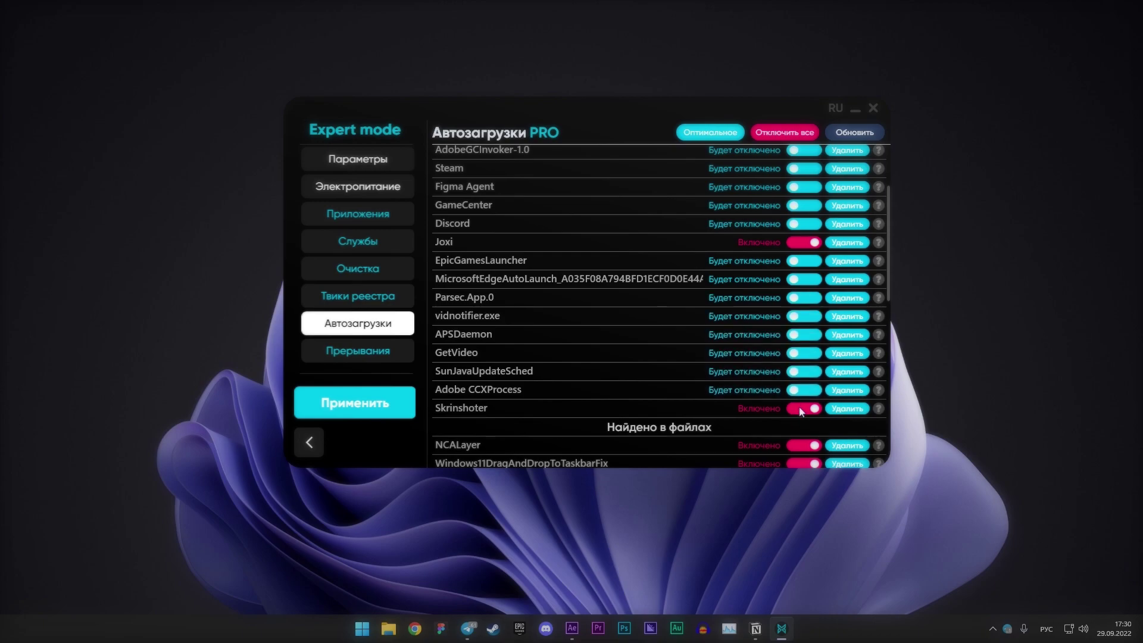
{"action": "scroll", "coordinate": [677, 269], "scroll_direction": "up", "scroll_amount": 3}
{"action": "left_click", "coordinate": [374, 405]}
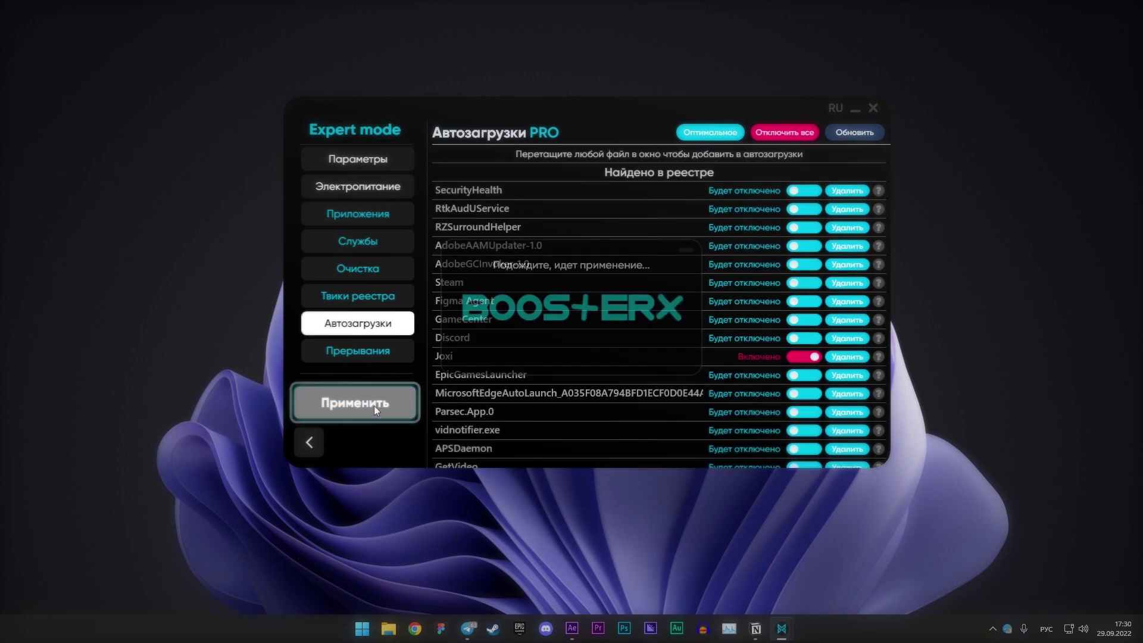
In the interrupt settings, choose the Оптимальное affinity for the devices and apply it
{"action": "left_click", "coordinate": [410, 358]}
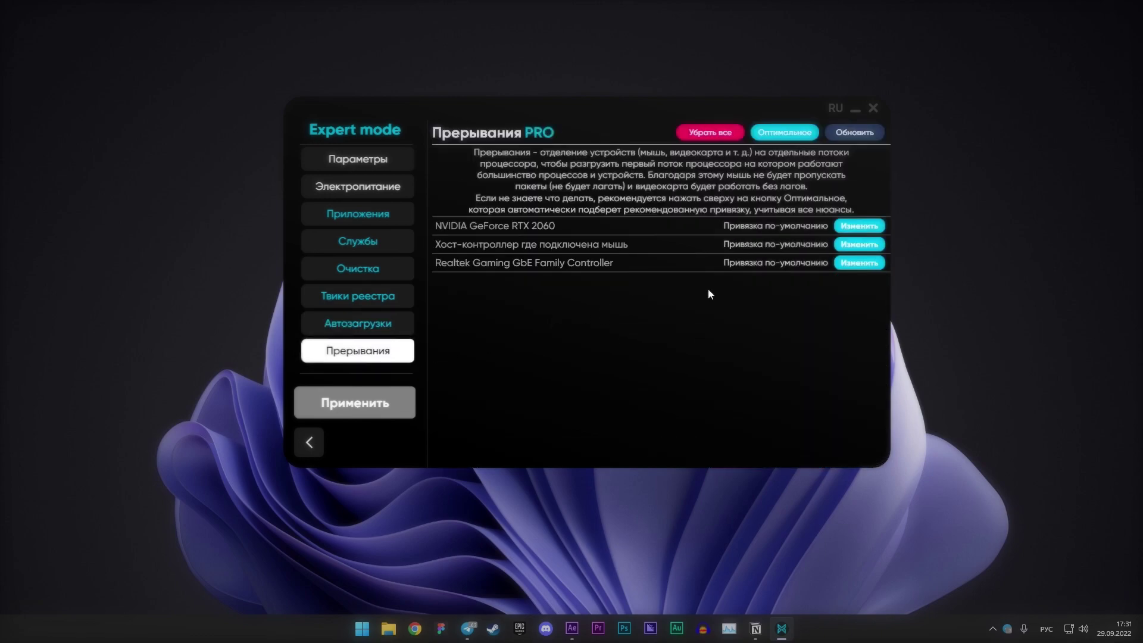
{"action": "left_click_drag", "start_coordinate": [610, 111], "coordinate": [605, 101]}
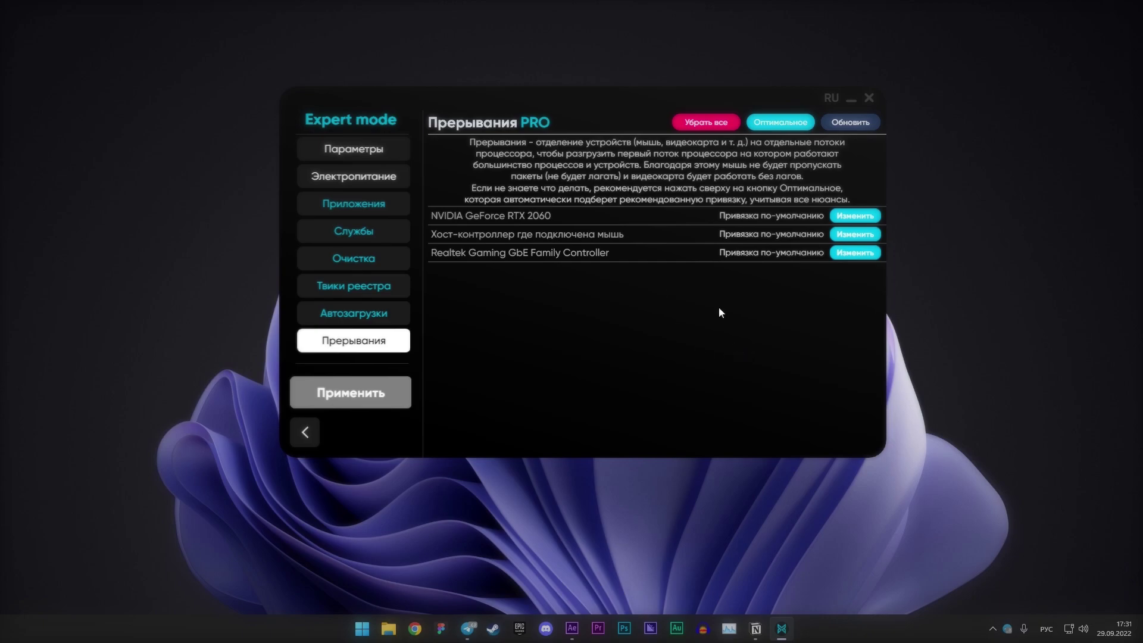
{"action": "left_click_drag", "start_coordinate": [634, 93], "coordinate": [641, 106]}
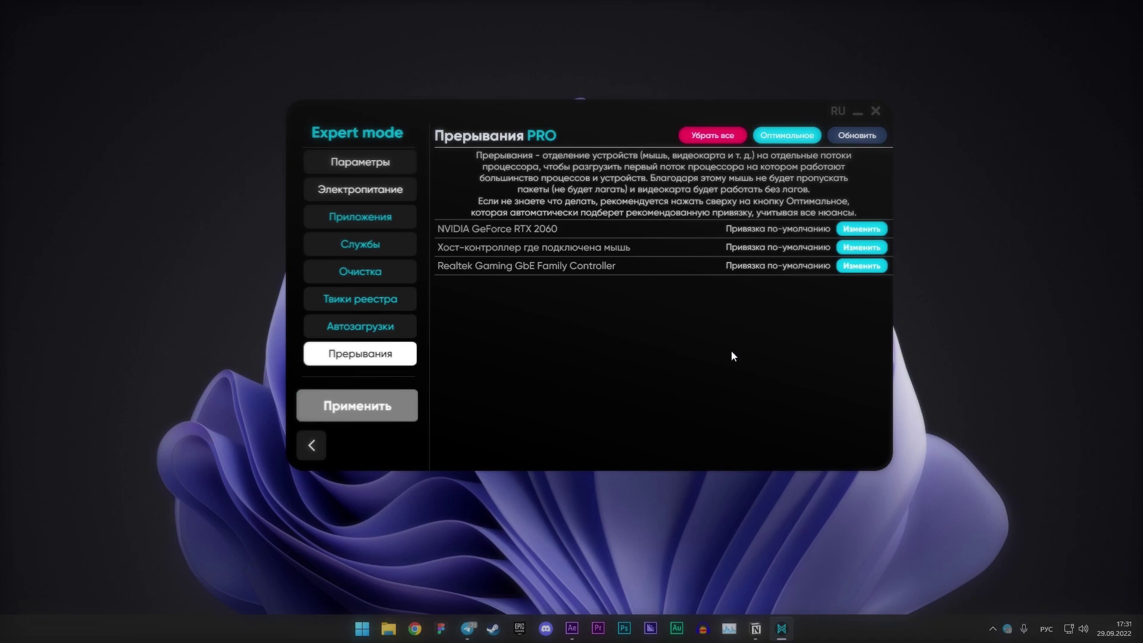
{"action": "left_click", "coordinate": [787, 136]}
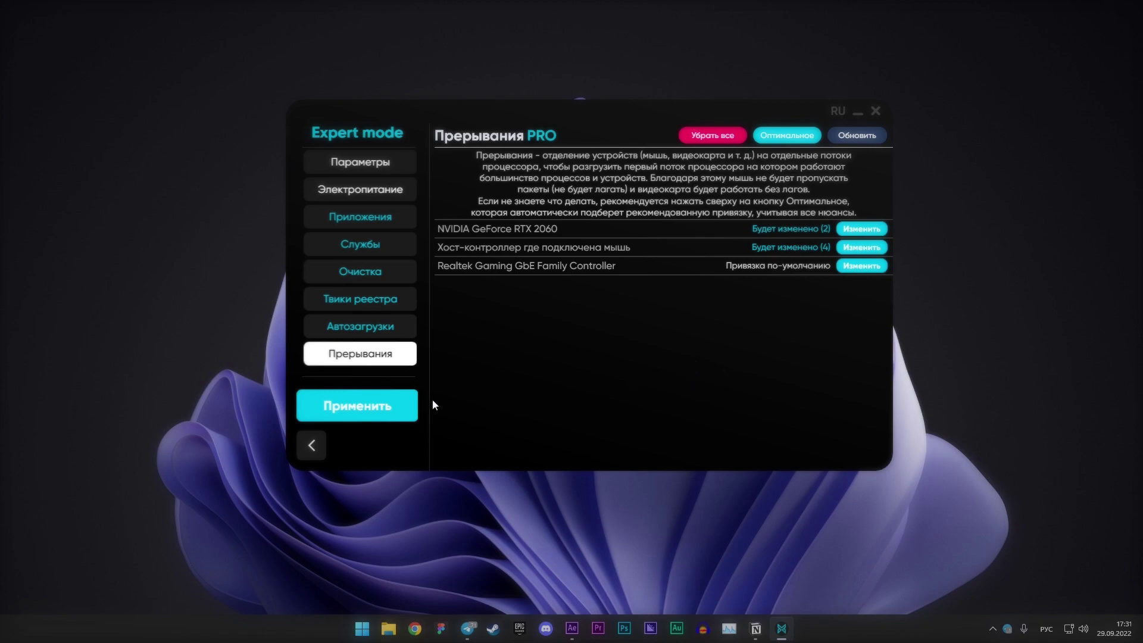
{"action": "left_click", "coordinate": [381, 407]}
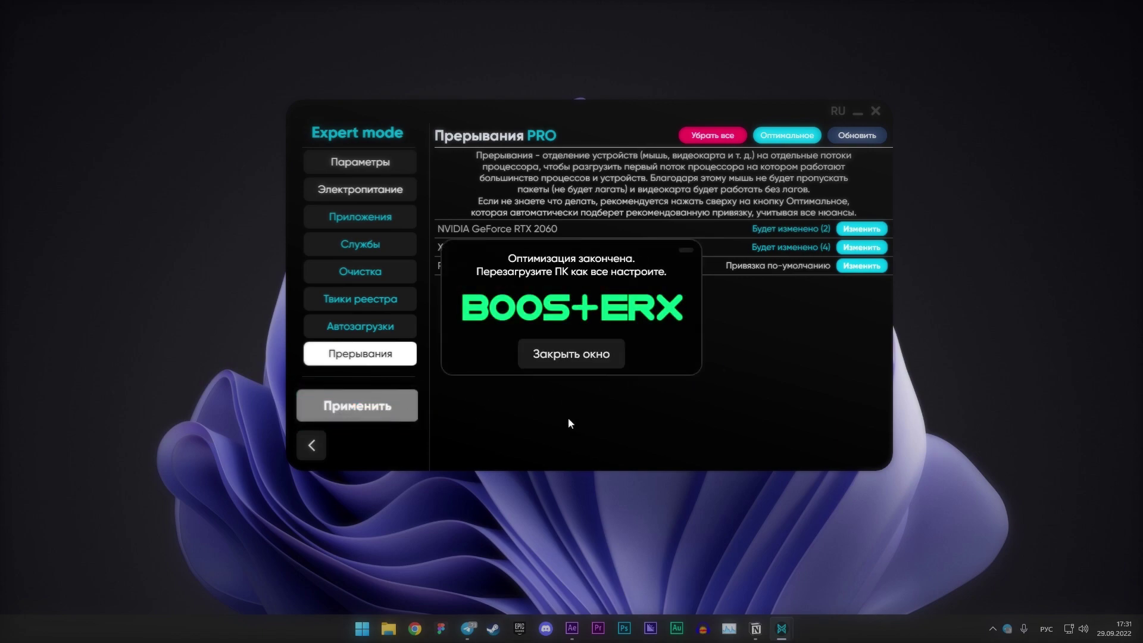